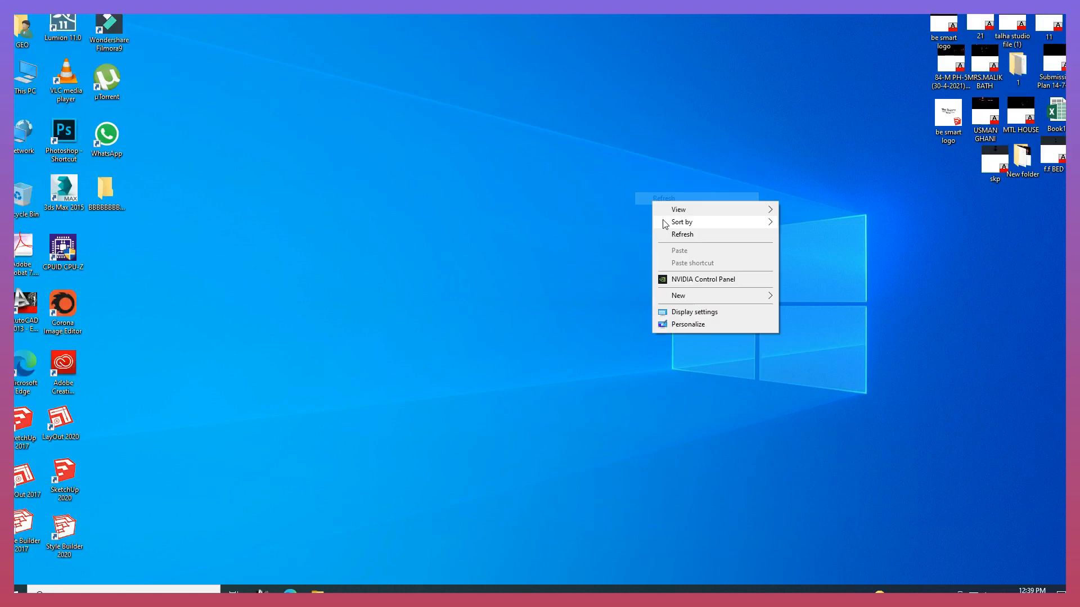
right_click(594, 146)
click(608, 179)
right_click(608, 176)
click(628, 210)
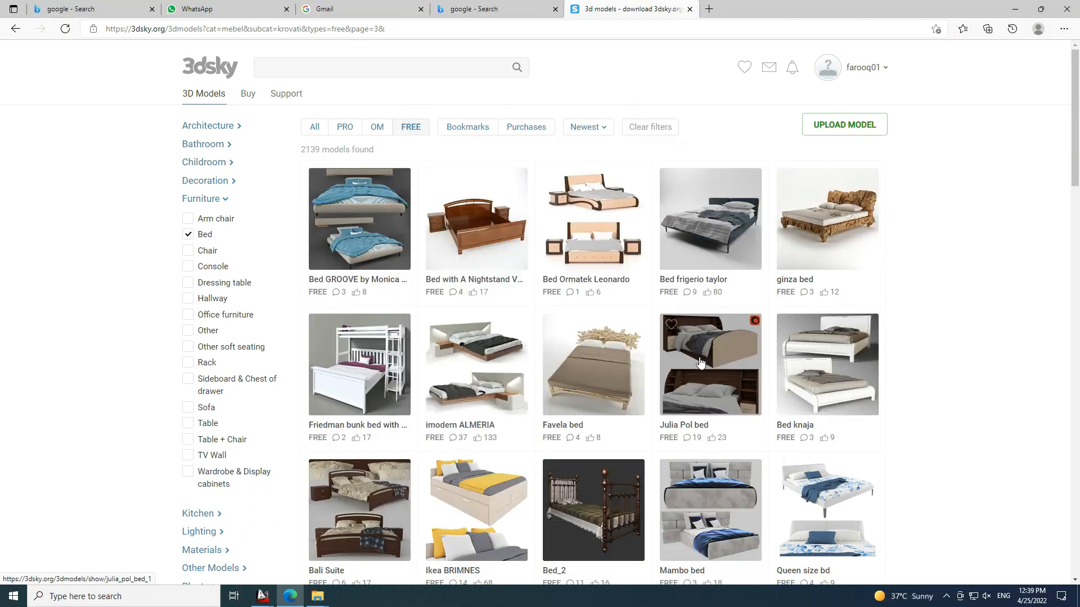
Browse the free bed models on pages 3 and 4 of the 3dsky catalogue.
scroll(703, 371, down, 5)
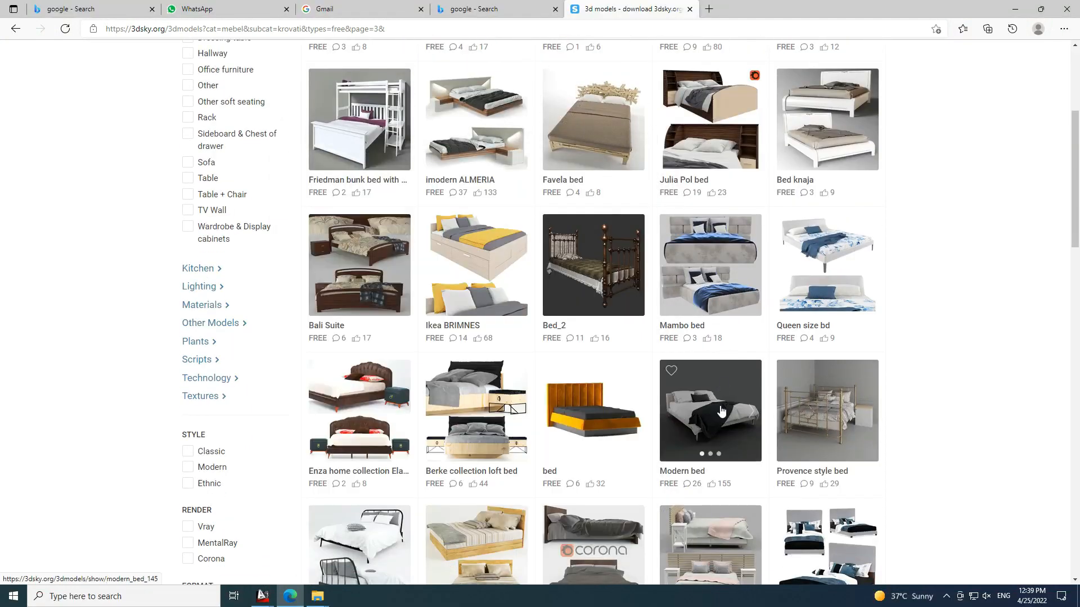
scroll(722, 411, down, 5)
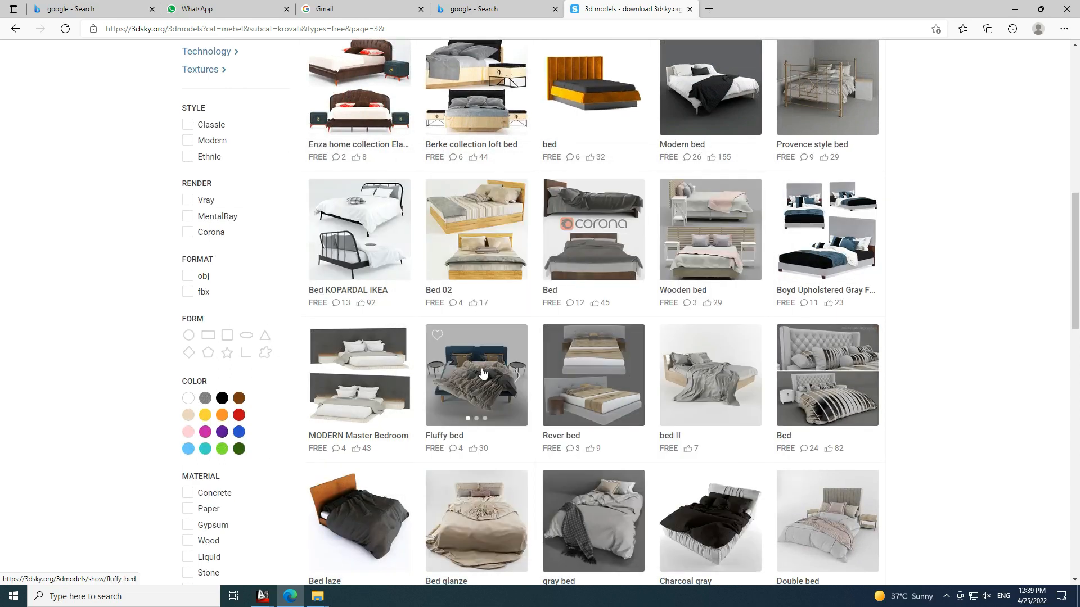
scroll(488, 373, down, 7)
scroll(709, 425, down, 6)
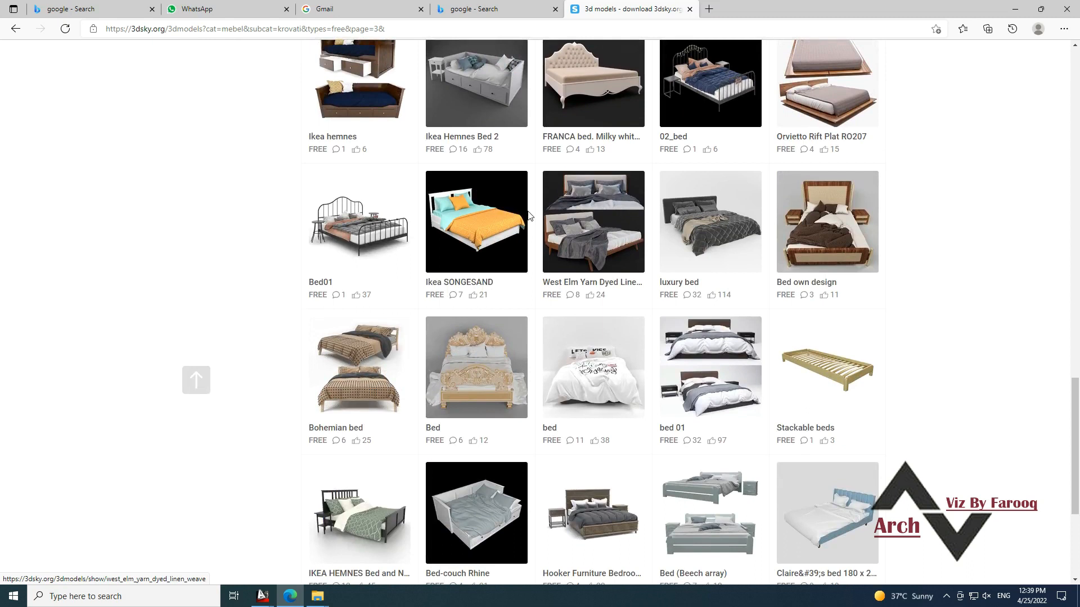
scroll(707, 425, down, 4)
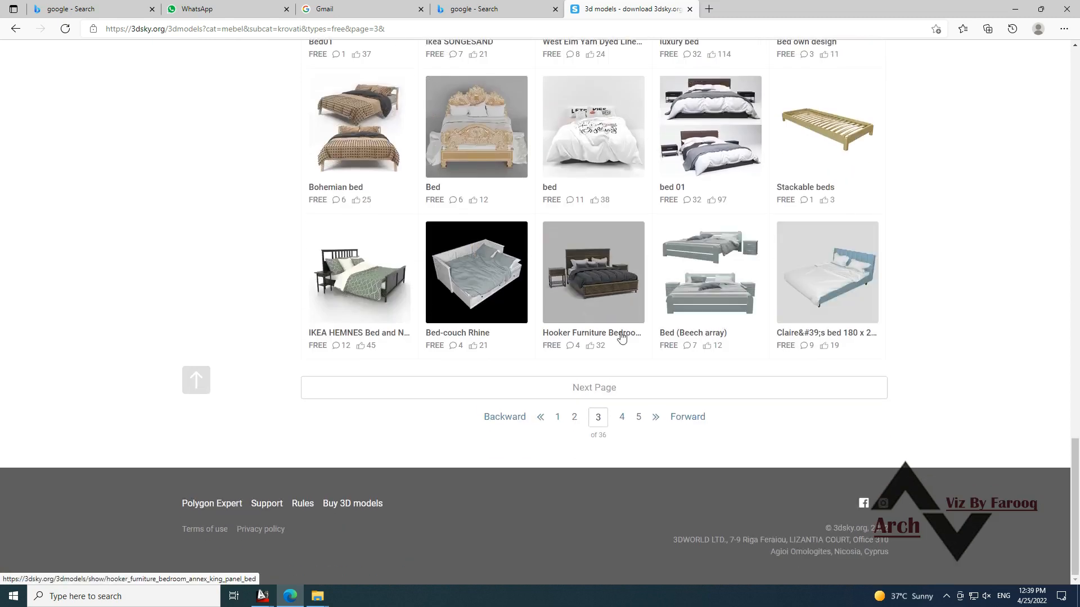
click(622, 417)
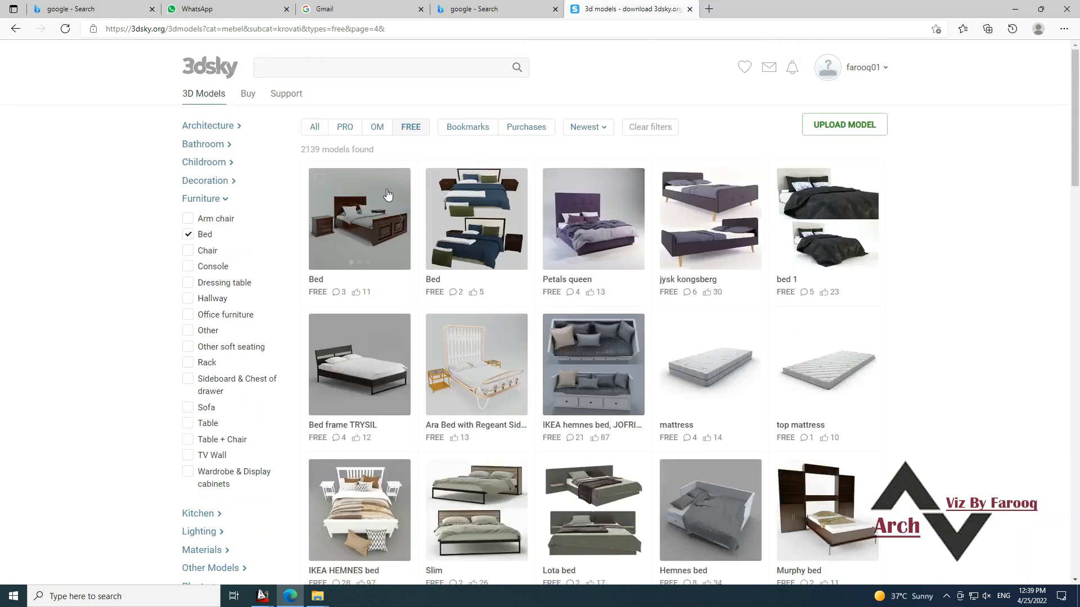
scroll(394, 224, down, 6)
mouse_move(369, 185)
scroll(369, 185, down, 7)
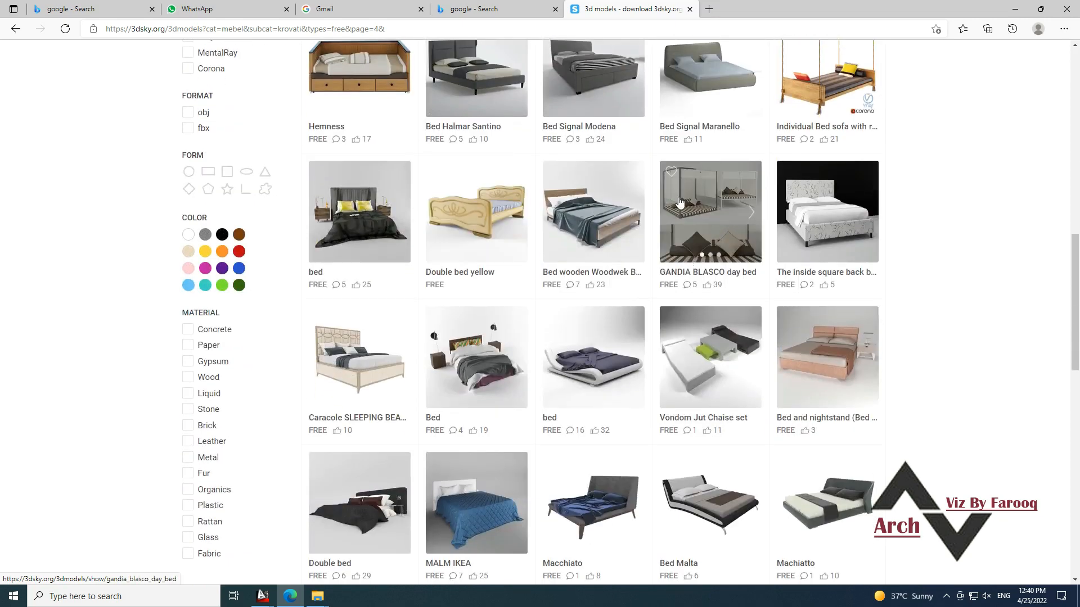
scroll(360, 234, down, 12)
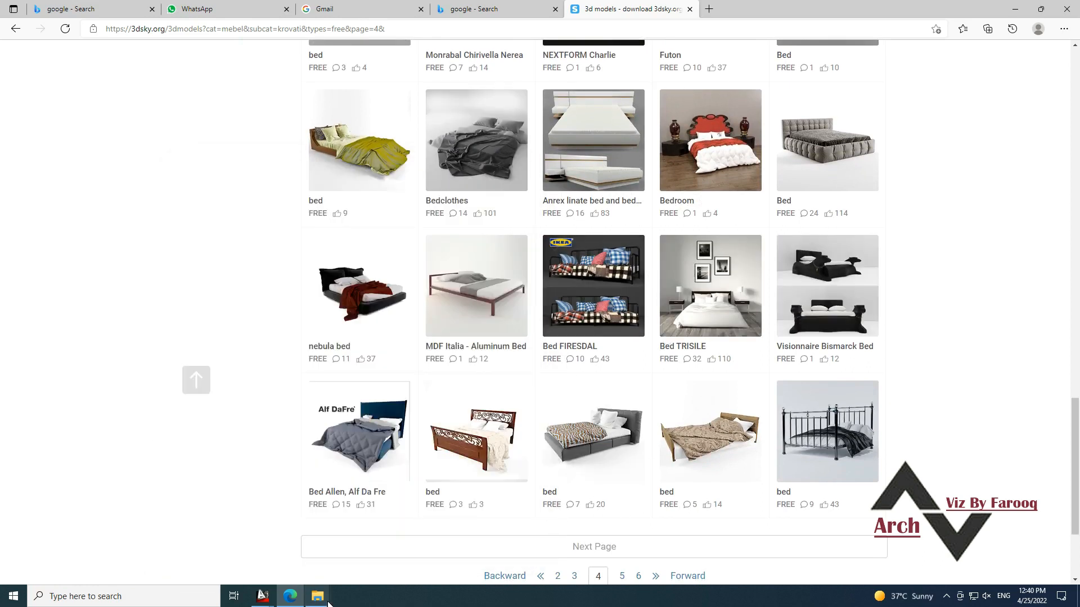
Switch to File Explorer, go up to the BEDS folder and view the 01-BED preview image.
mouse_move(318, 596)
click(442, 544)
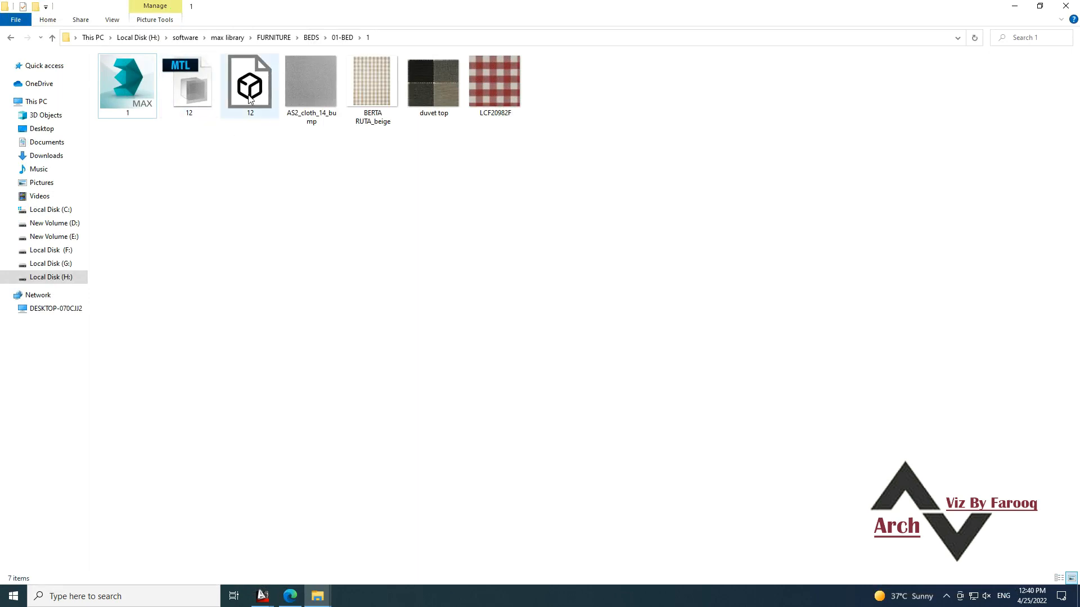
click(10, 37)
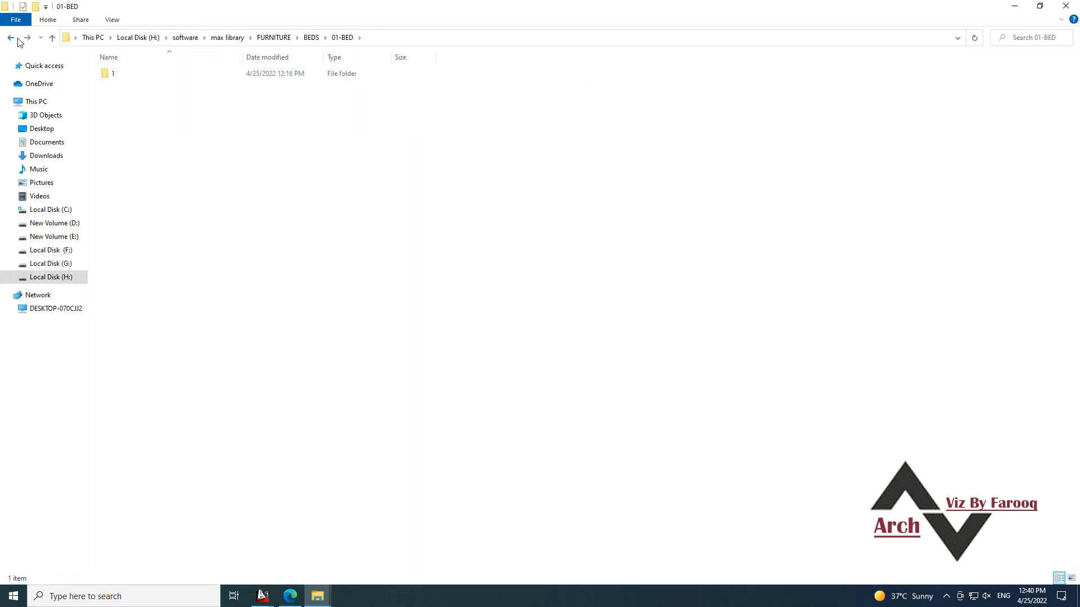
click(11, 37)
double_click(190, 87)
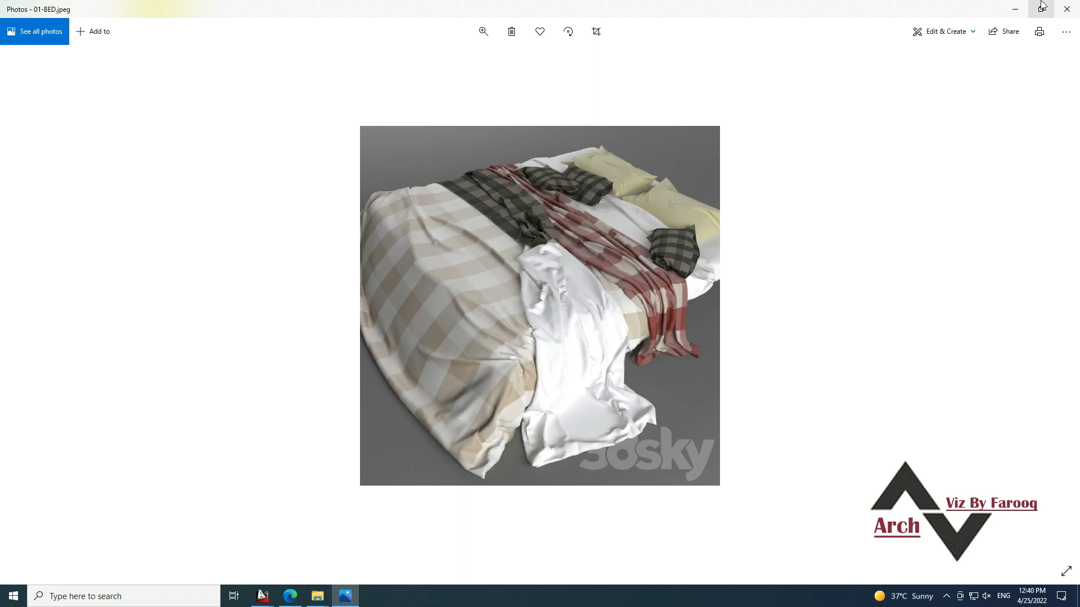
click(1066, 9)
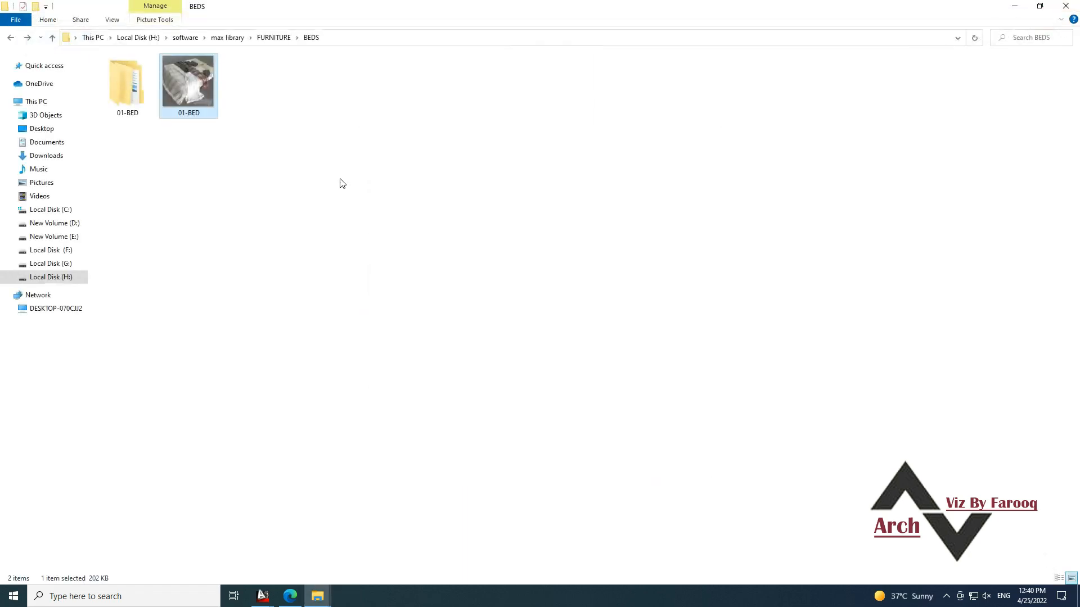
double_click(191, 89)
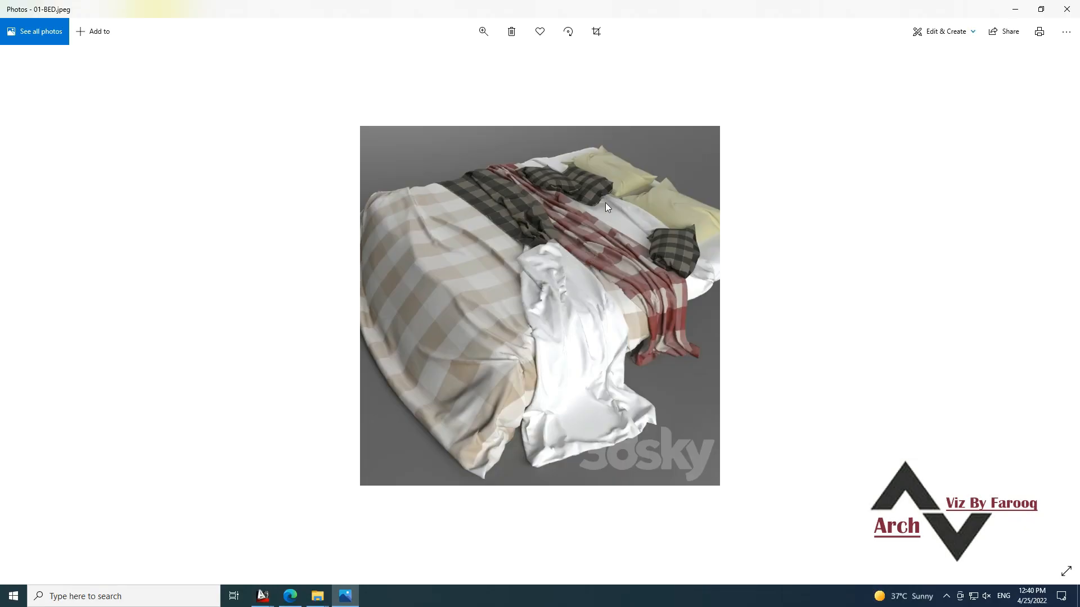
click(1067, 9)
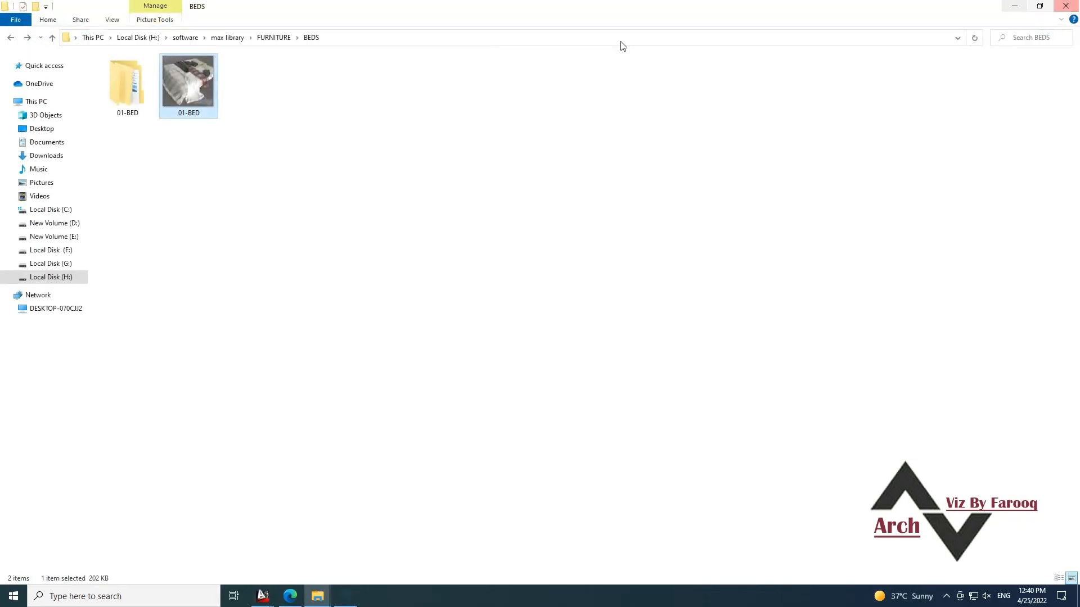
Open the 3ds Max scene 1 from the 01-BED\1 folder, accepting the updated V-Ray features and dismissing the MassFX warning.
double_click(128, 84)
double_click(120, 73)
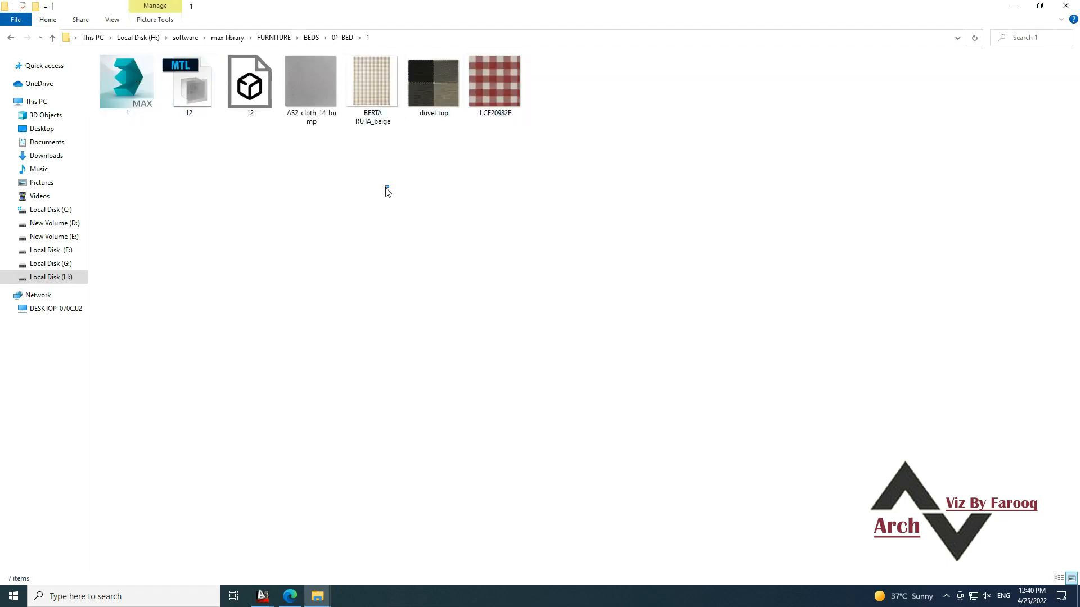
drag(597, 182, 187, 70)
drag(552, 229, 182, 133)
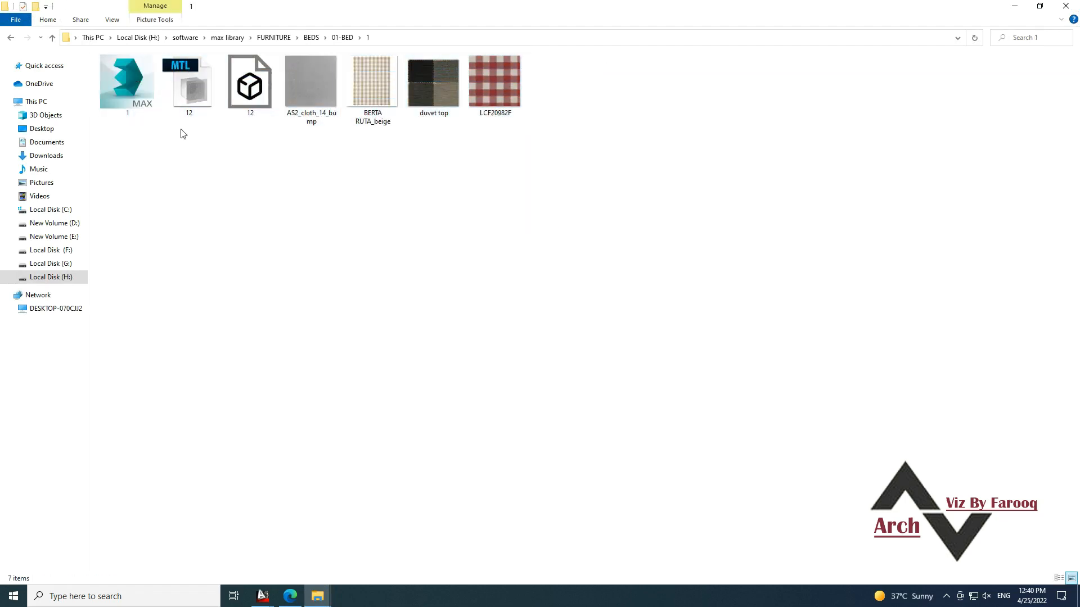
double_click(124, 94)
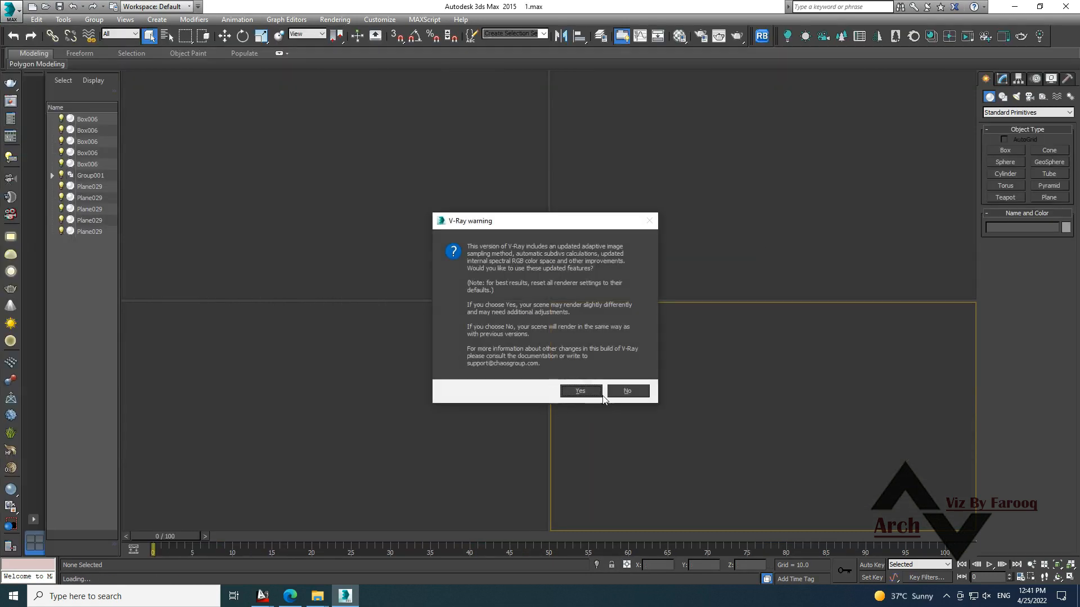
click(581, 392)
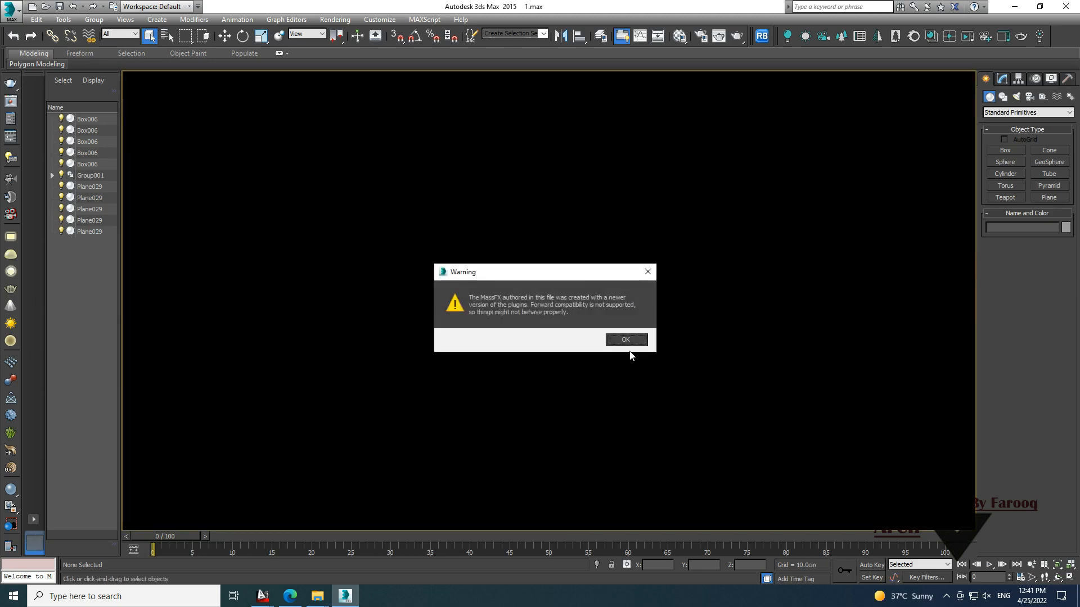
click(648, 273)
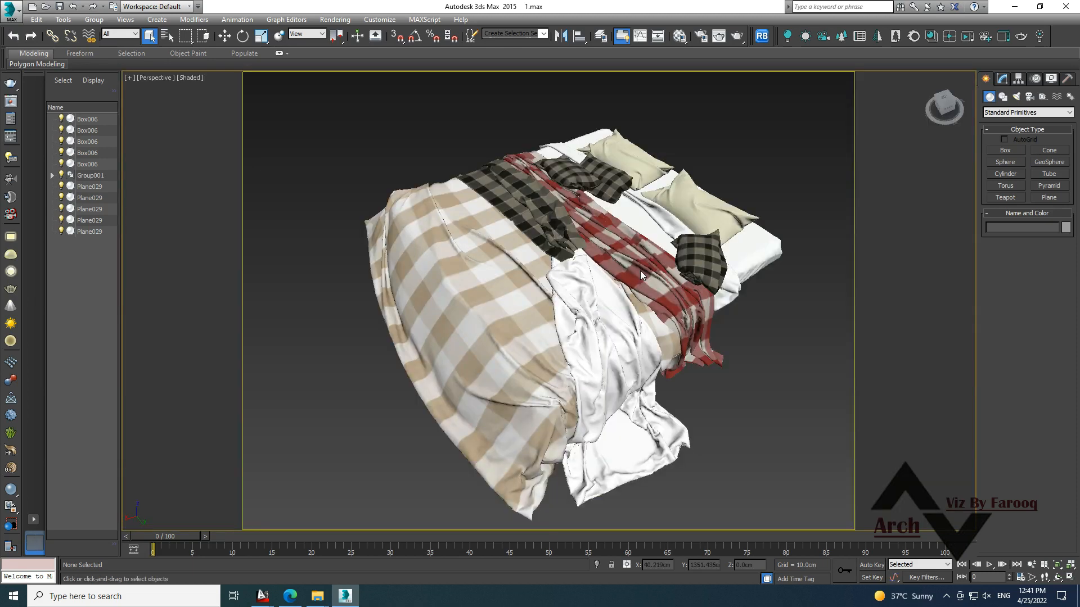
Relink the scene's missing bitmaps with Relink Bitmaps, using the saved path H:\software.
scroll(599, 263, down, 3)
alt+middle_drag(570, 265, 641, 264)
click(762, 35)
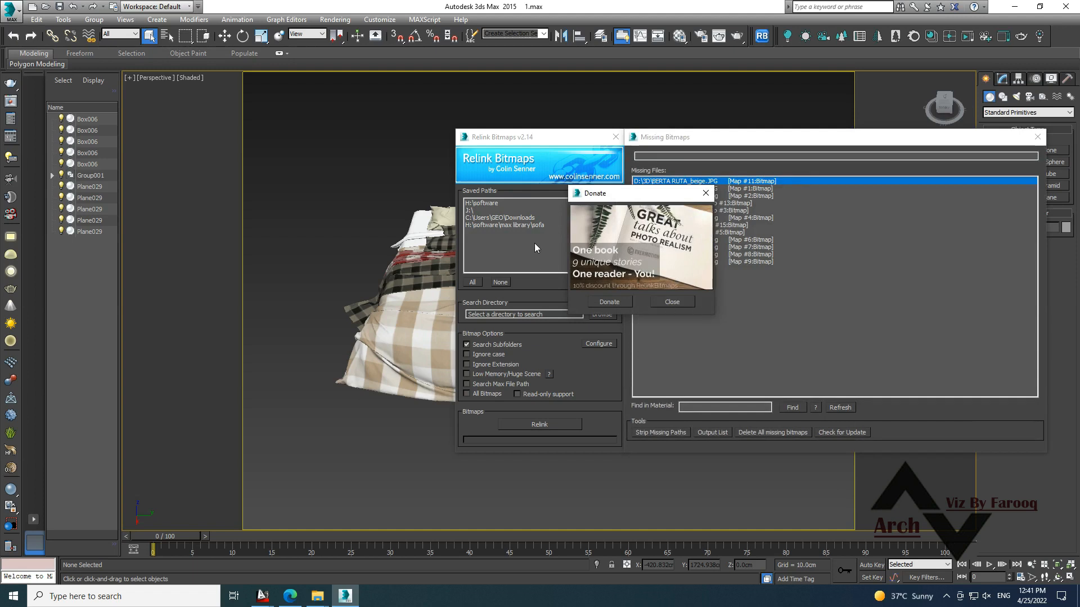
click(669, 302)
click(481, 203)
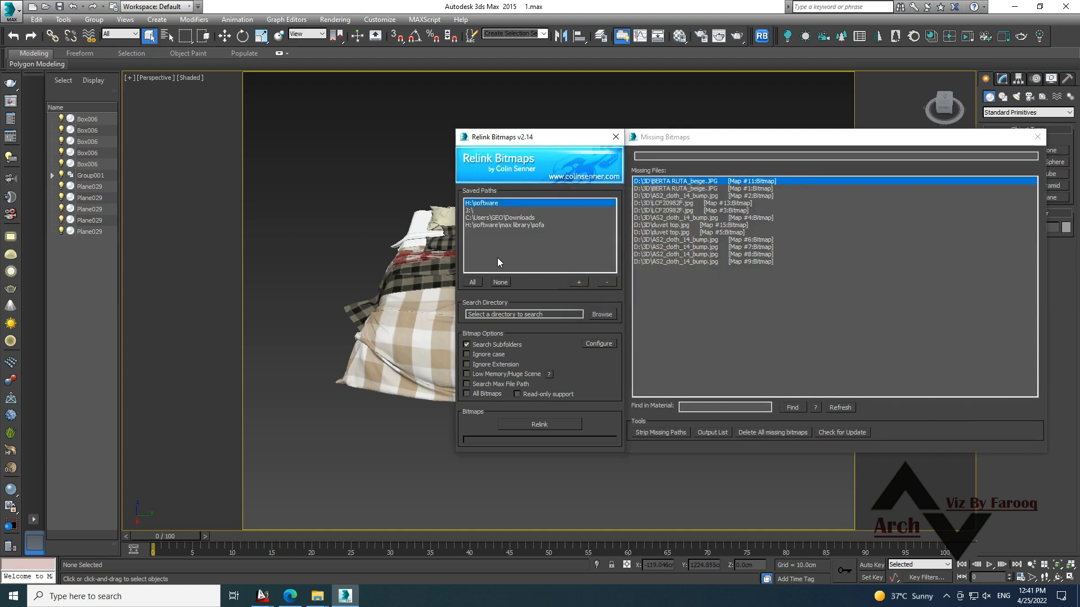
click(544, 426)
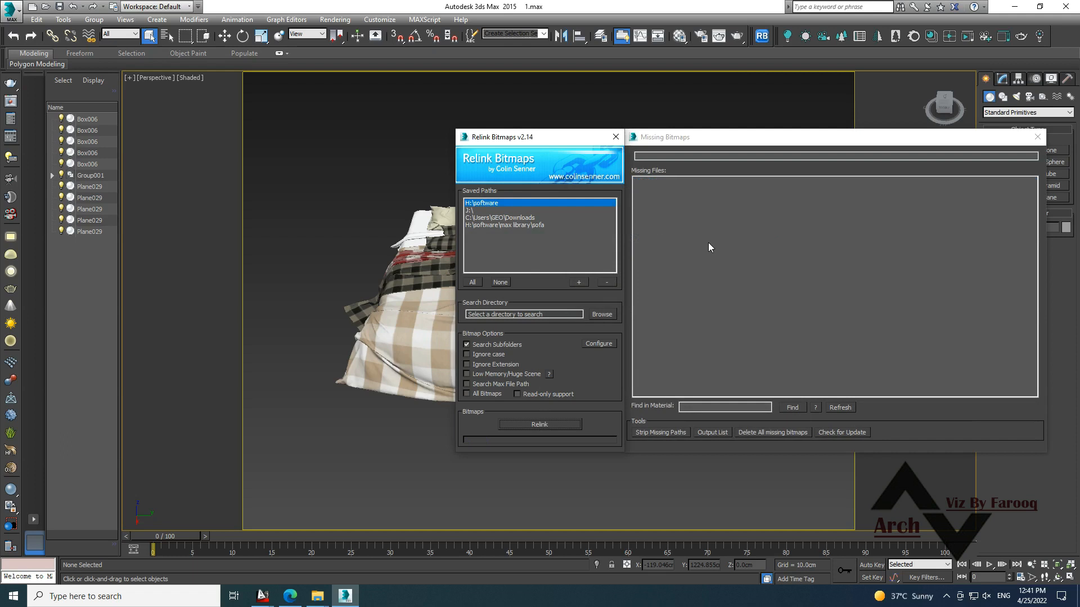
click(1038, 137)
Inspect the textured bed from several angles and select all objects in the scene.
middle_drag(635, 222, 610, 220)
scroll(717, 259, up, 3)
alt+middle_drag(455, 263, 590, 276)
scroll(600, 299, down, 4)
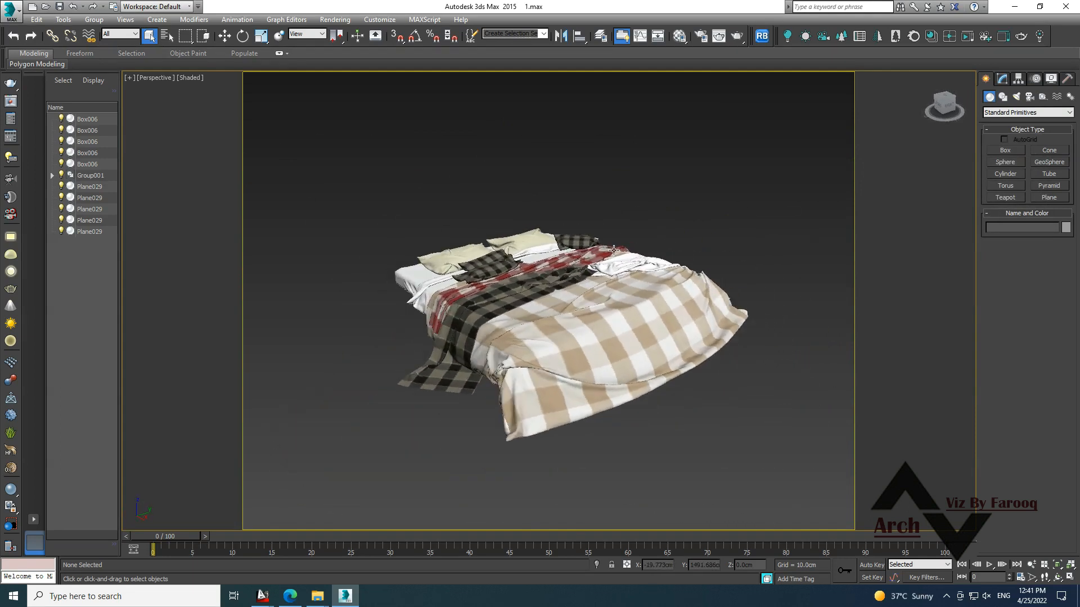
scroll(535, 280, up, 3)
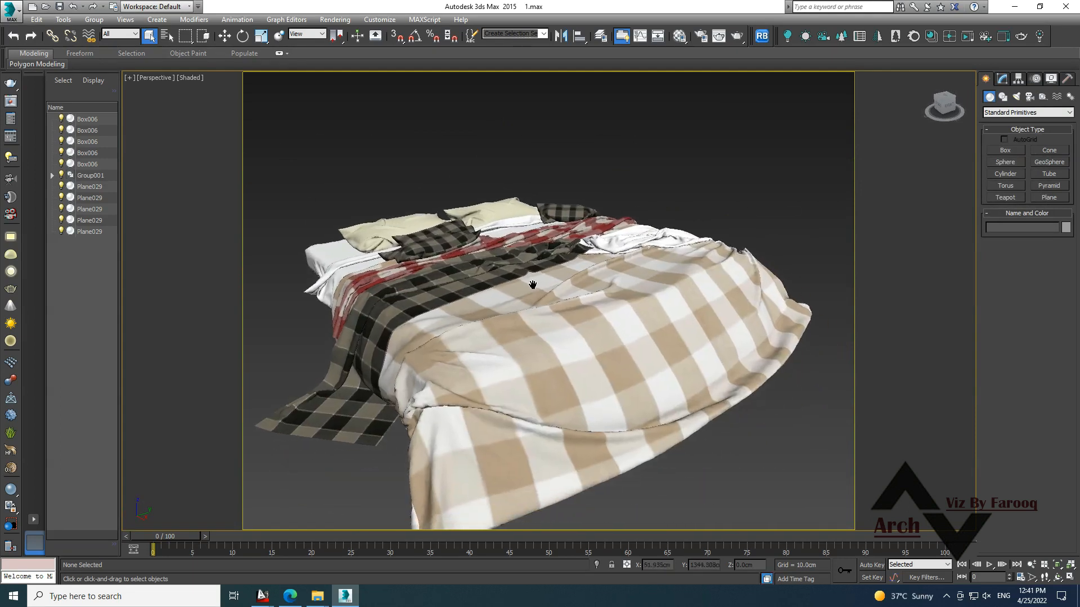
middle_drag(530, 282, 527, 280)
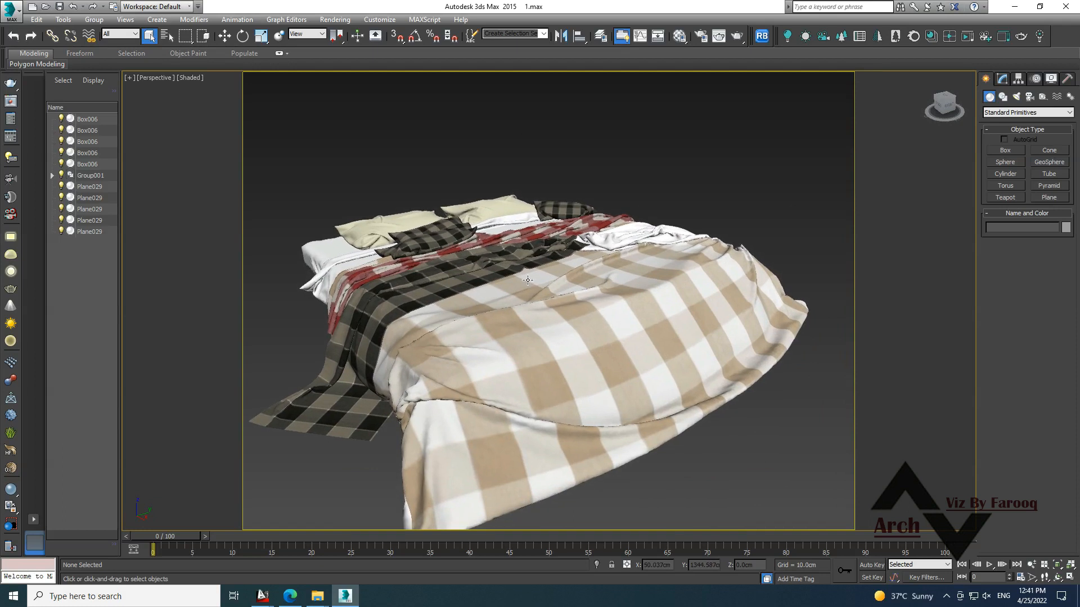
key(ctrl+a)
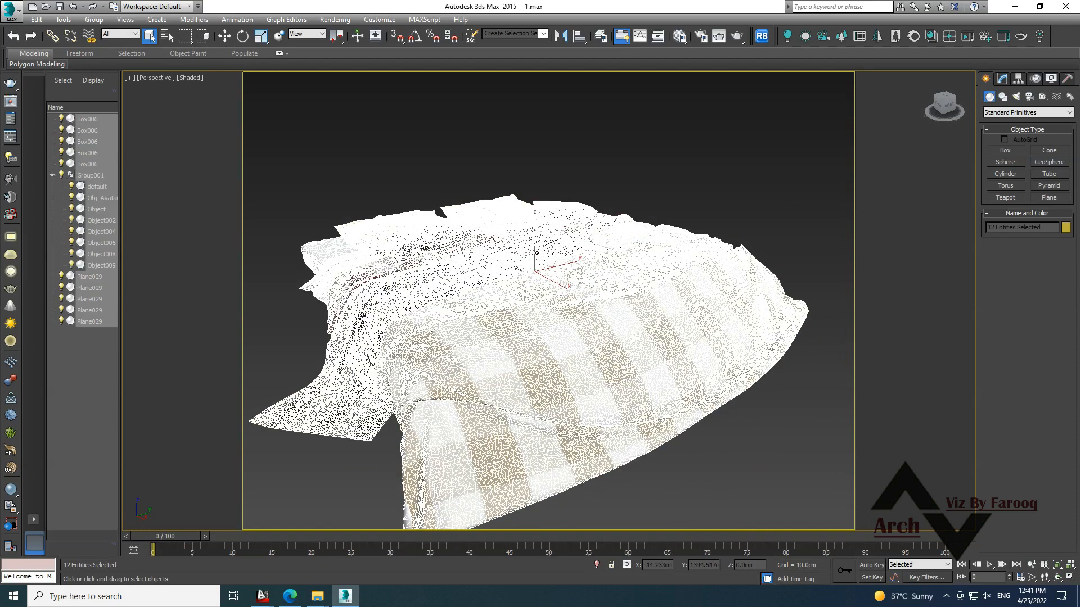
scroll(518, 271, down, 3)
scroll(518, 271, up, 3)
alt+middle_drag(518, 270, 527, 220)
scroll(521, 282, down, 3)
scroll(526, 220, down, 5)
middle_drag(700, 315, 462, 365)
scroll(440, 366, up, 8)
middle_drag(514, 324, 538, 304)
scroll(538, 305, up, 3)
scroll(538, 305, down, 3)
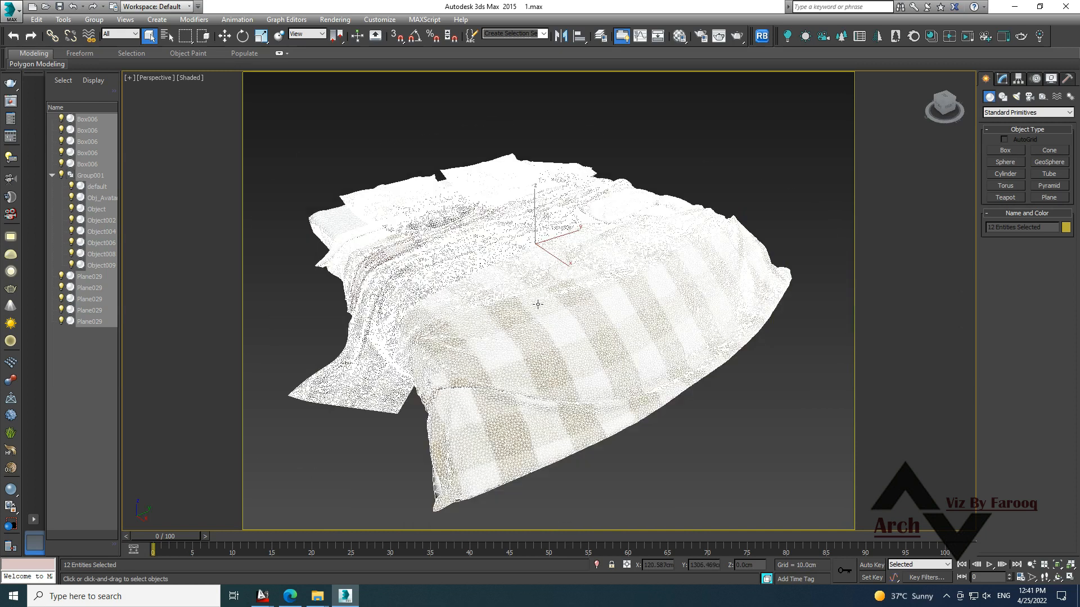
Export the selected bed as a .vrscene file into the BBBBBBBBBBB folder on the Desktop, and clear the selection.
right_click(538, 303)
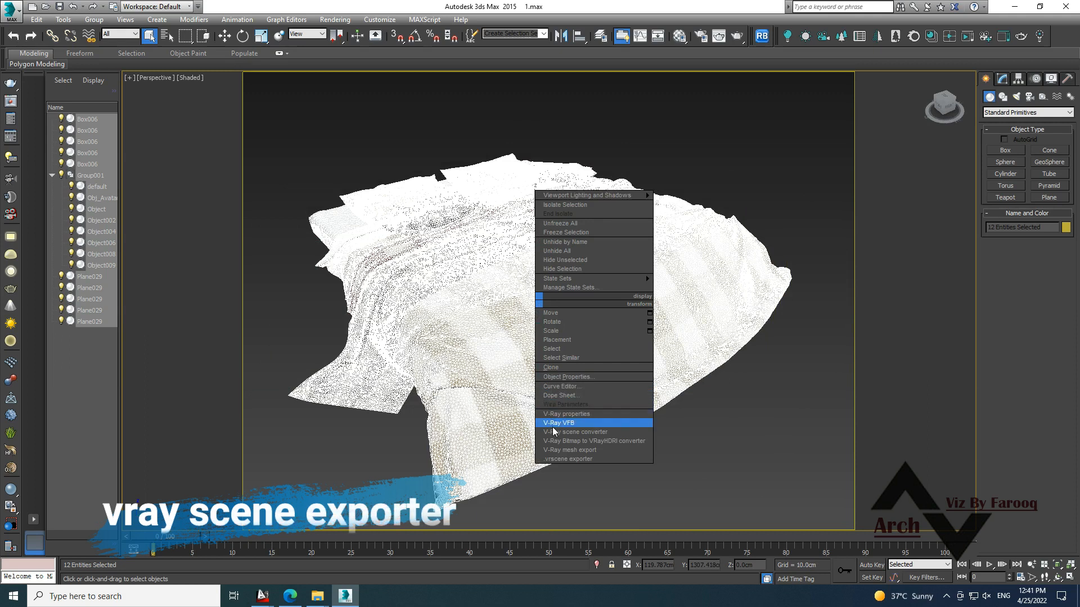
click(552, 459)
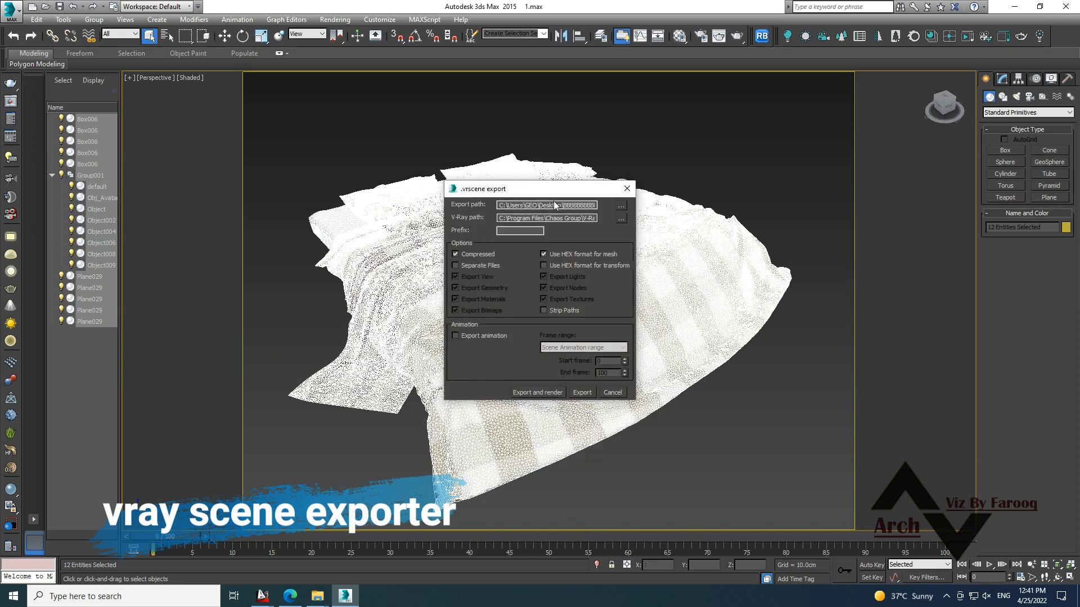
click(621, 206)
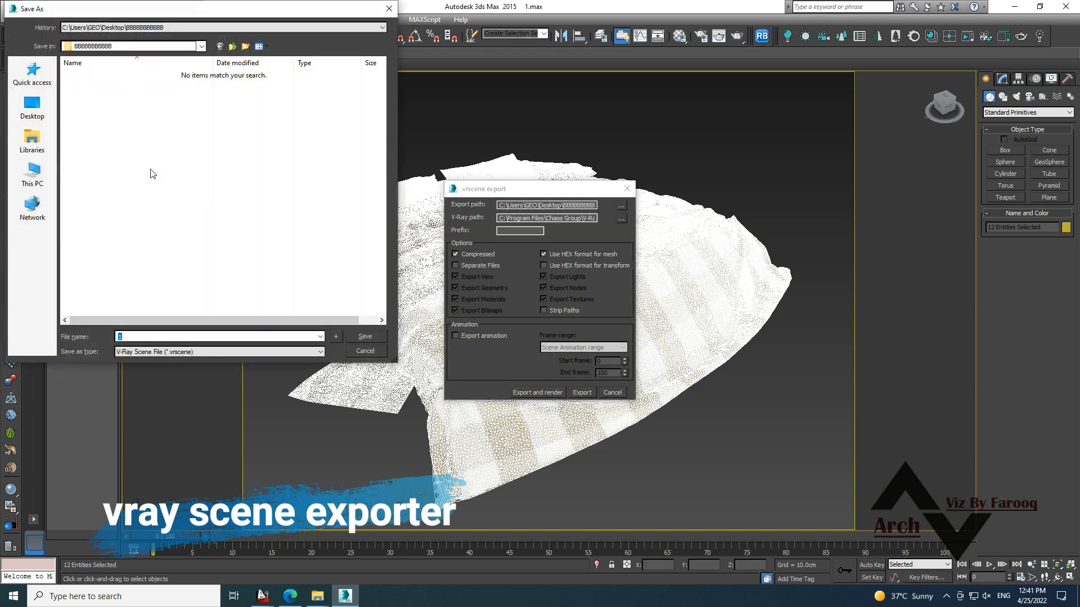
click(31, 116)
double_click(133, 148)
click(366, 337)
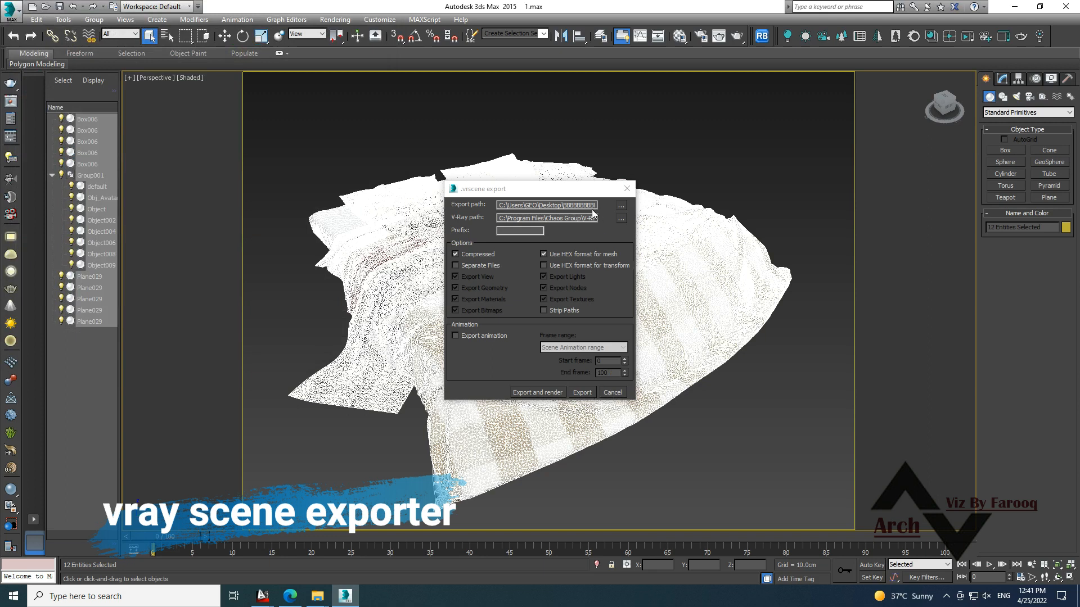
click(583, 393)
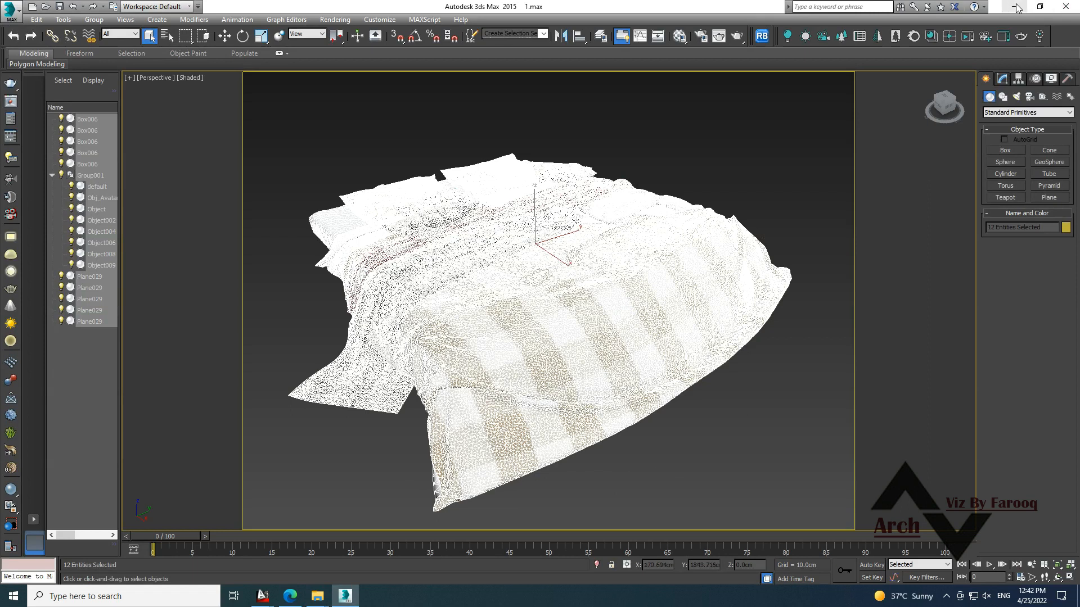
click(702, 187)
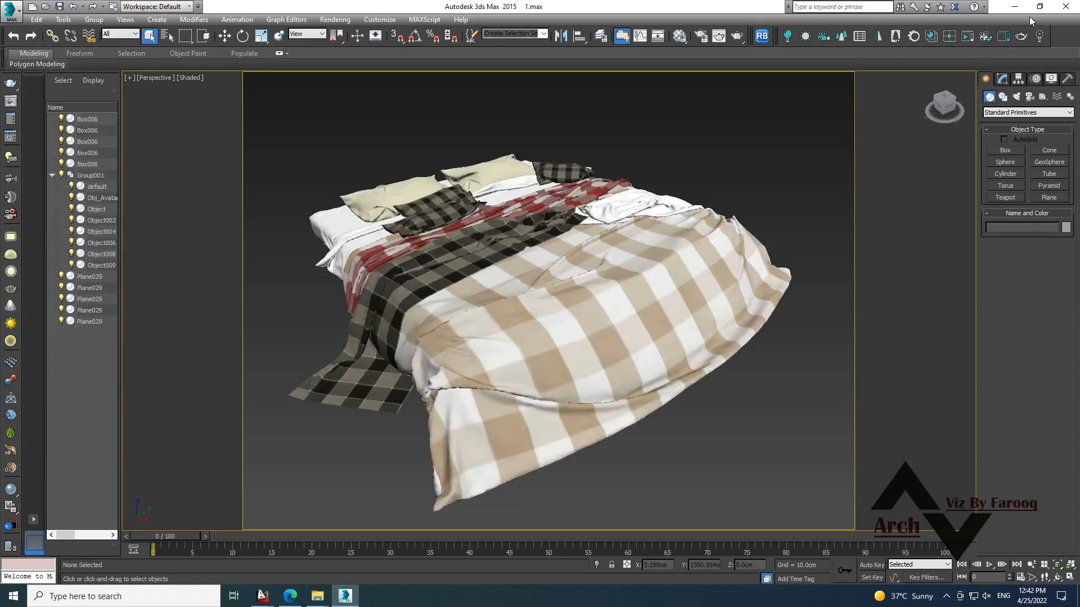
Minimize the open windows and launch SketchUp 2017 with a new untitled model.
click(1014, 7)
click(1012, 8)
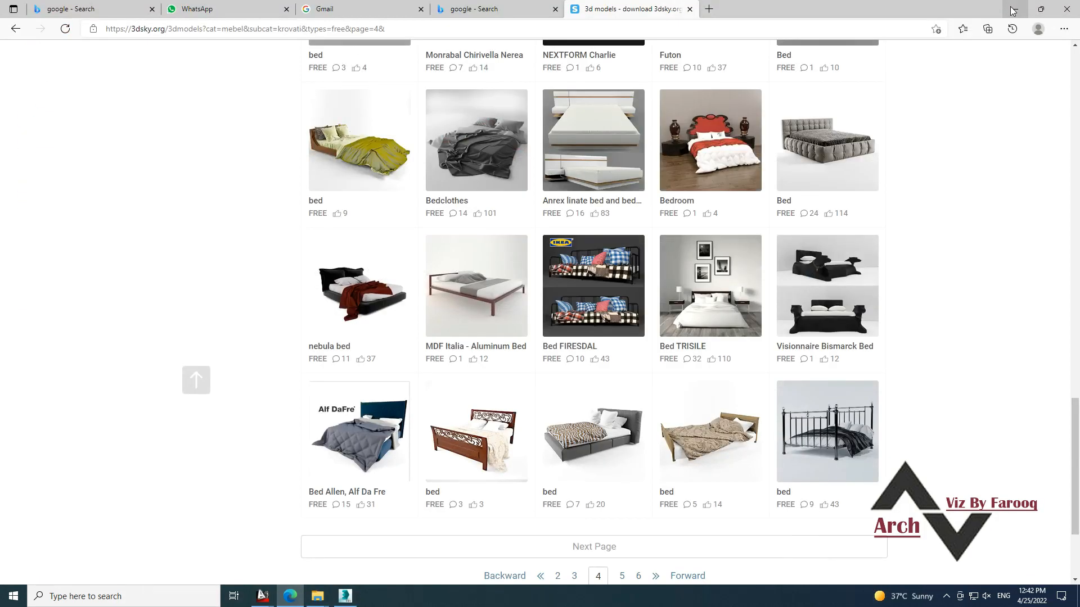
click(1012, 9)
double_click(17, 430)
click(820, 473)
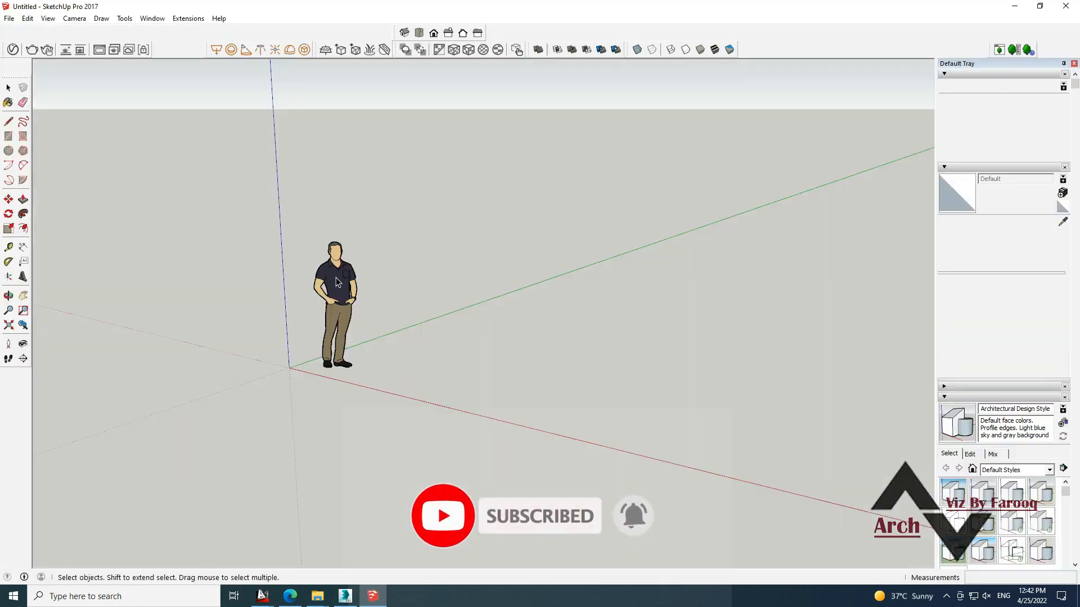
Delete the default human figure from the empty model.
click(338, 281)
key(Delete)
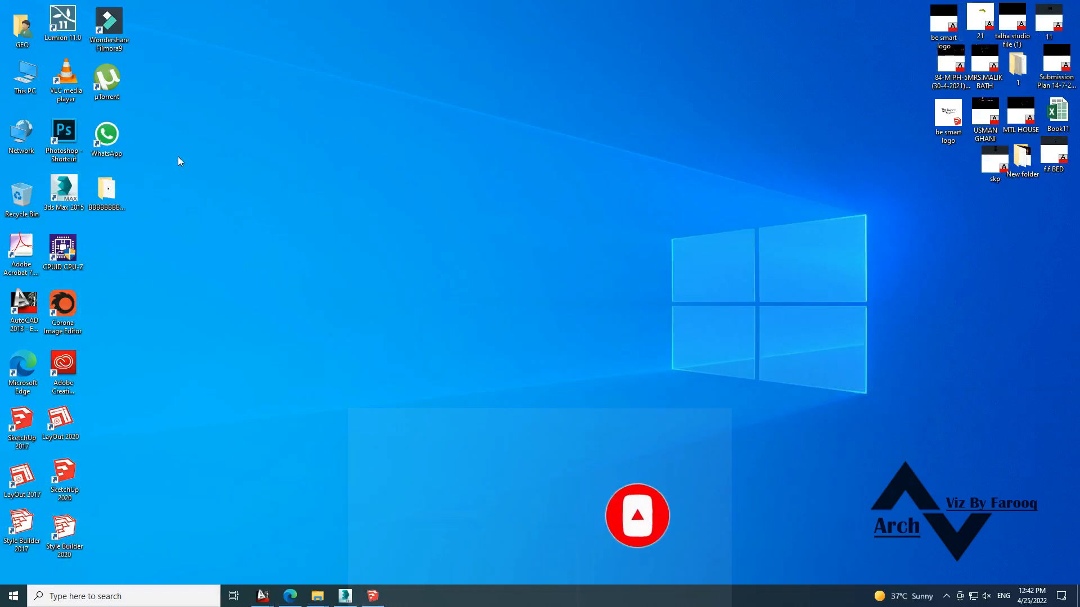
Check the exported BED scene file in the BBBBBBBBBBB folder on the Desktop and return to SketchUp.
double_click(120, 191)
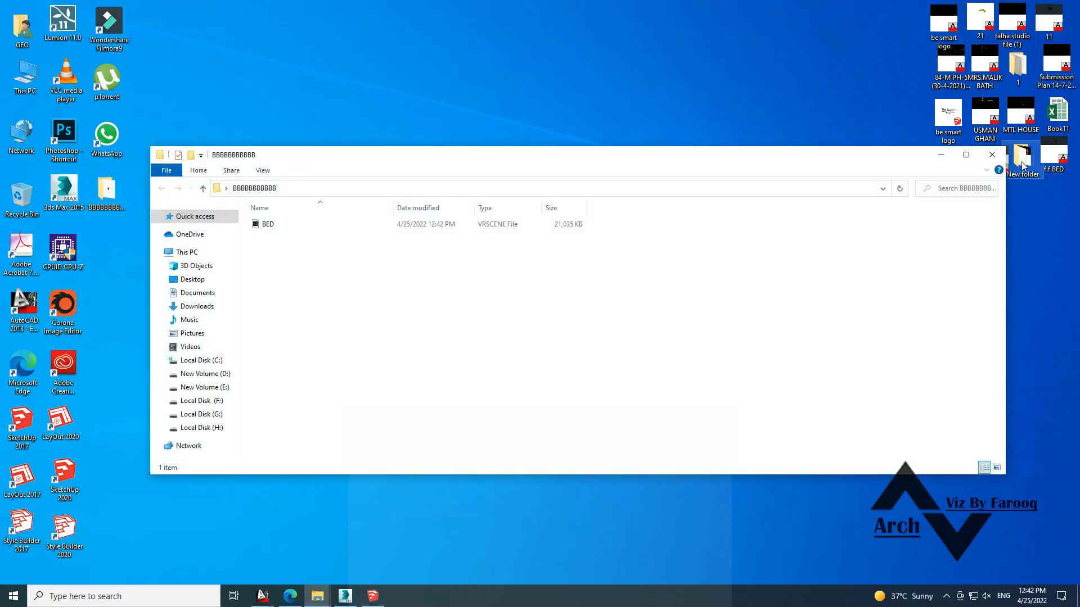
click(969, 156)
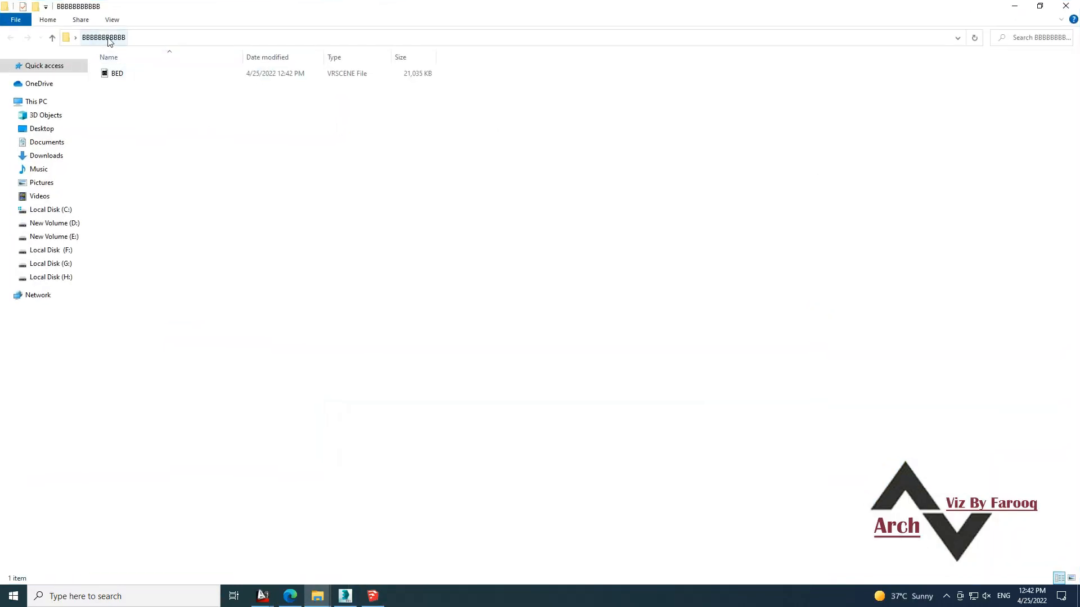
click(118, 76)
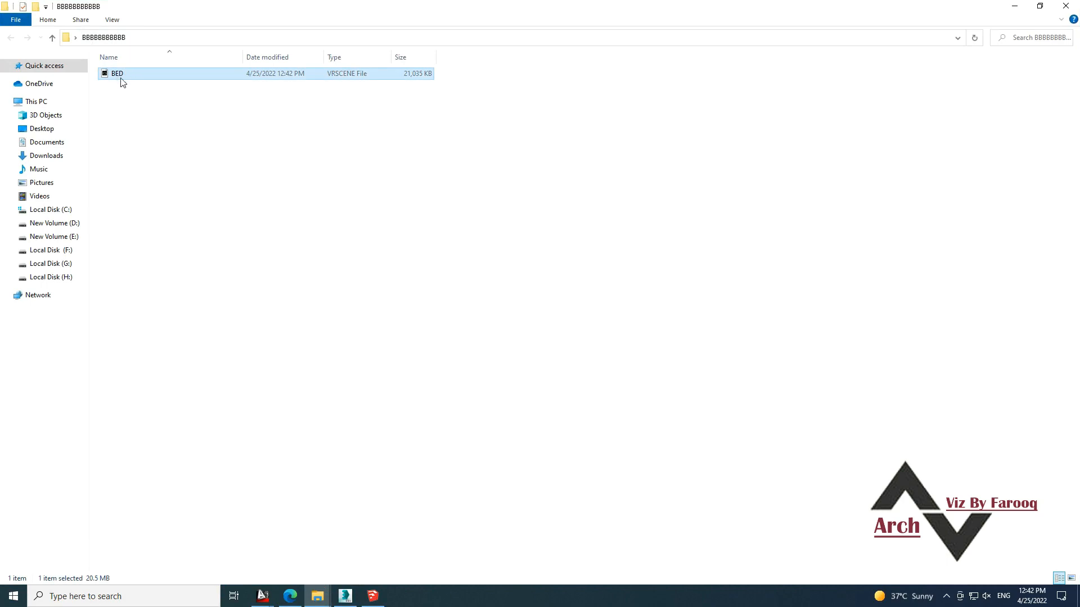
click(311, 179)
click(383, 600)
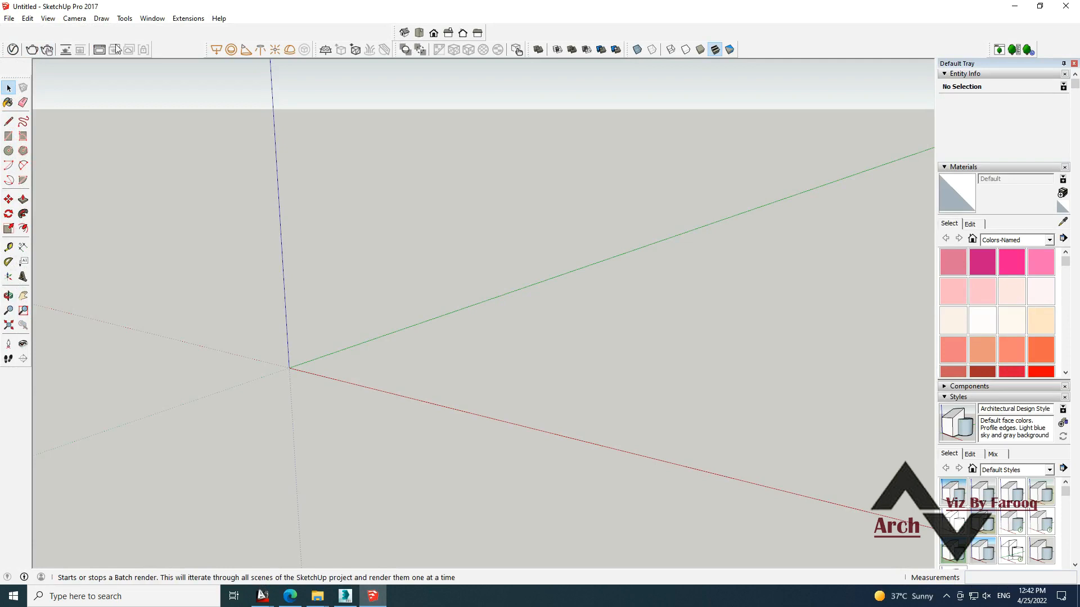
Import the BED .vrscene file from the Desktop's BBBBBBBBBBB folder as a V-Ray proxy, using all supported formats.
click(356, 48)
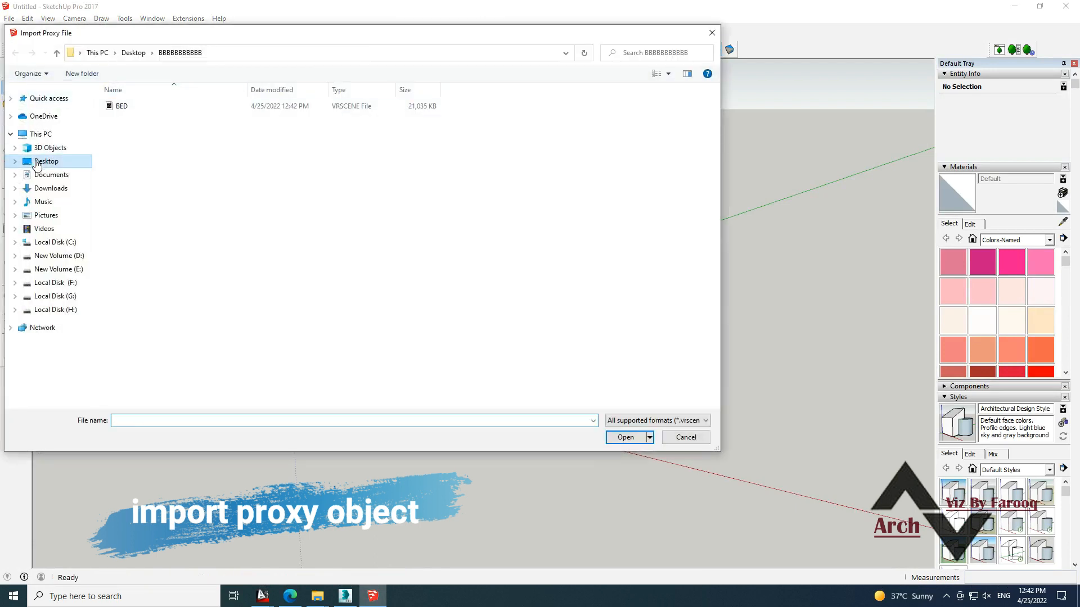
click(37, 162)
double_click(193, 116)
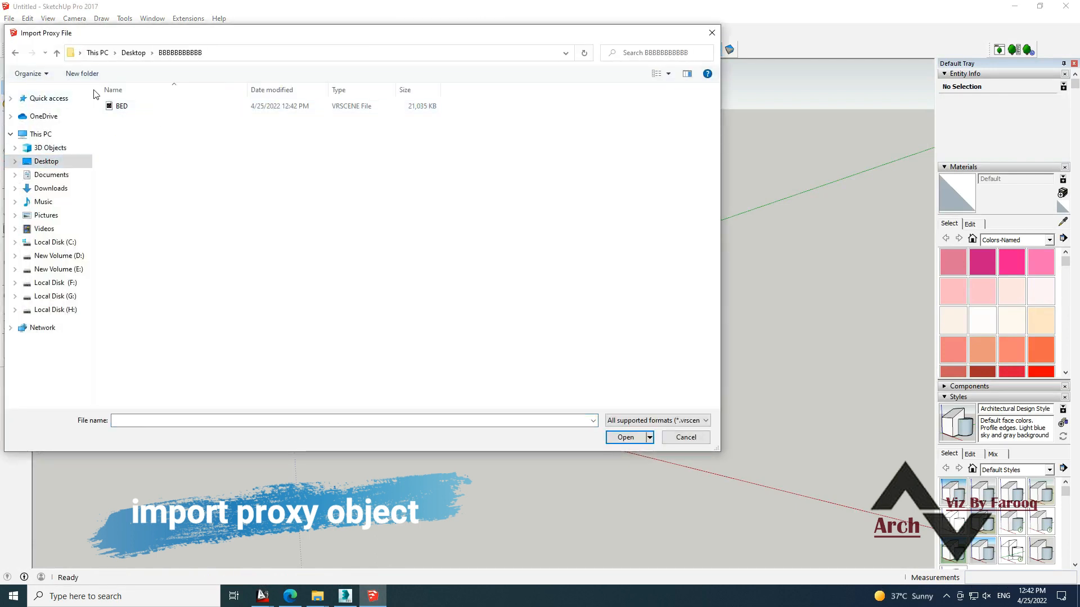
click(127, 112)
click(664, 428)
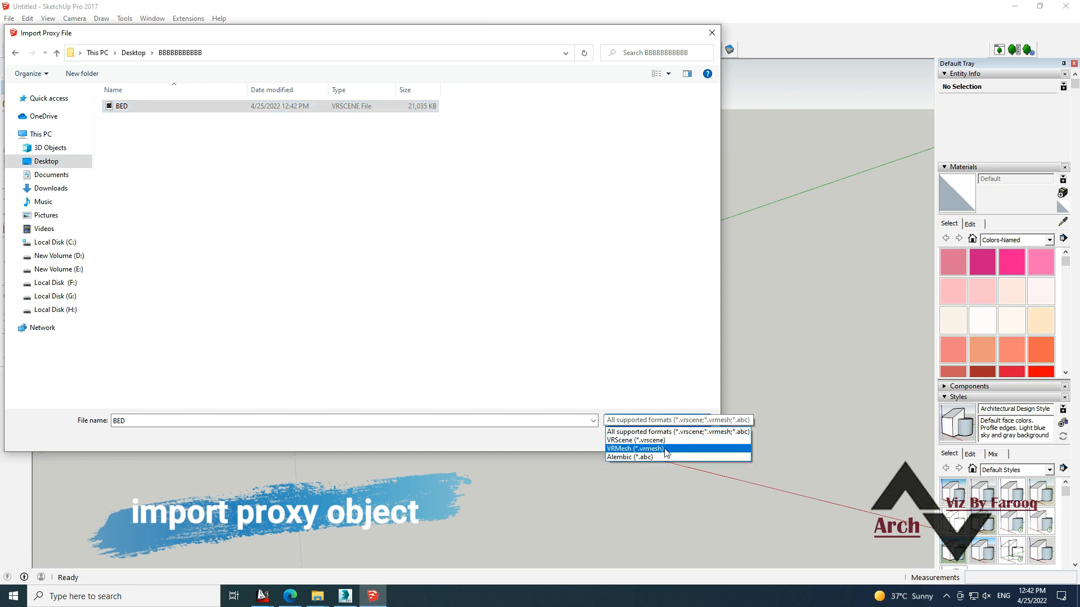
click(660, 432)
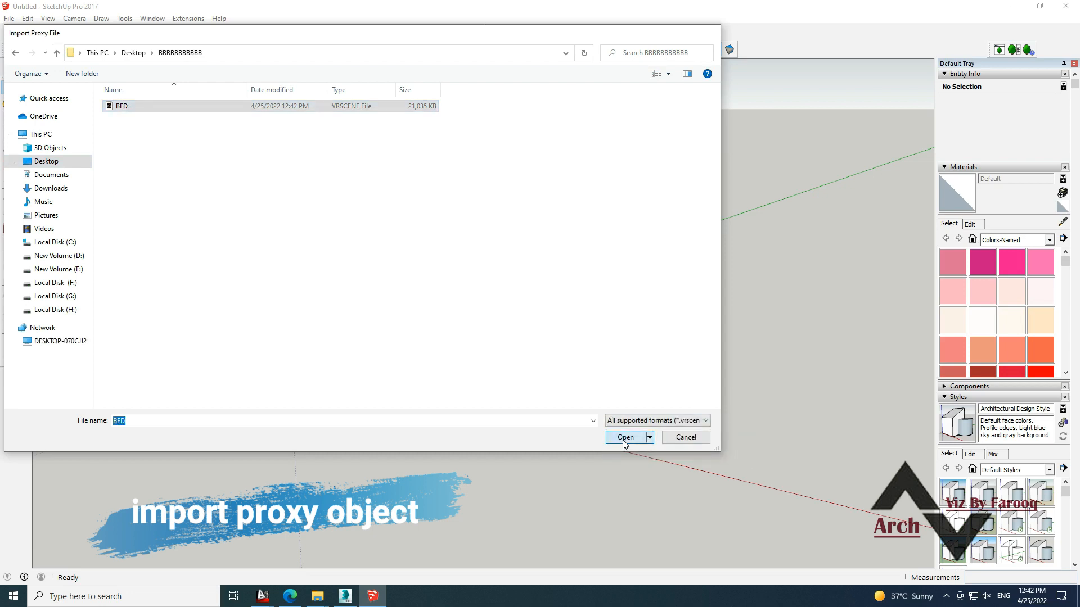
click(622, 436)
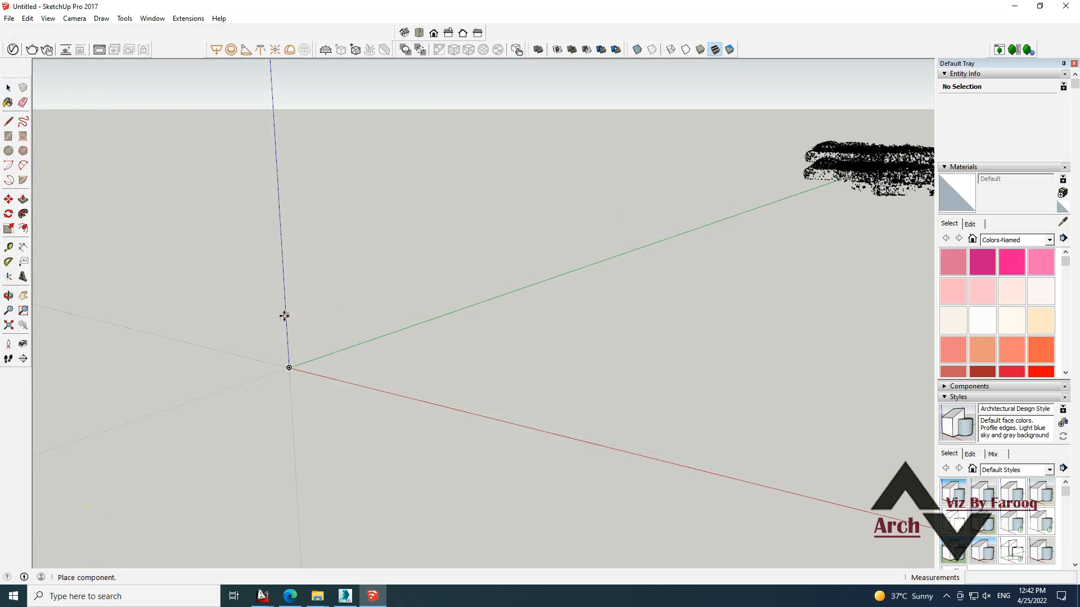
Place the imported bed proxy at the model origin and clear the selection.
click(284, 363)
middle_drag(275, 359, 549, 330)
scroll(760, 224, up, 5)
middle_drag(764, 260, 529, 185)
scroll(540, 361, up, 4)
click(540, 361)
scroll(541, 361, down, 6)
click(529, 186)
Turn off Interactive and Progressive rendering in the V-Ray Asset Editor's render settings.
click(12, 50)
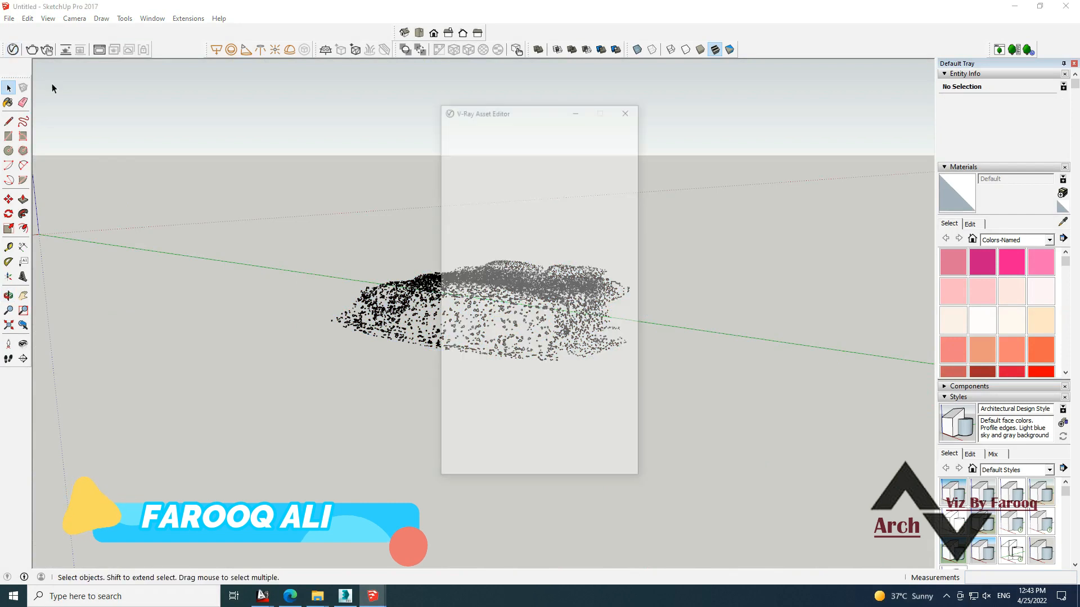
click(638, 298)
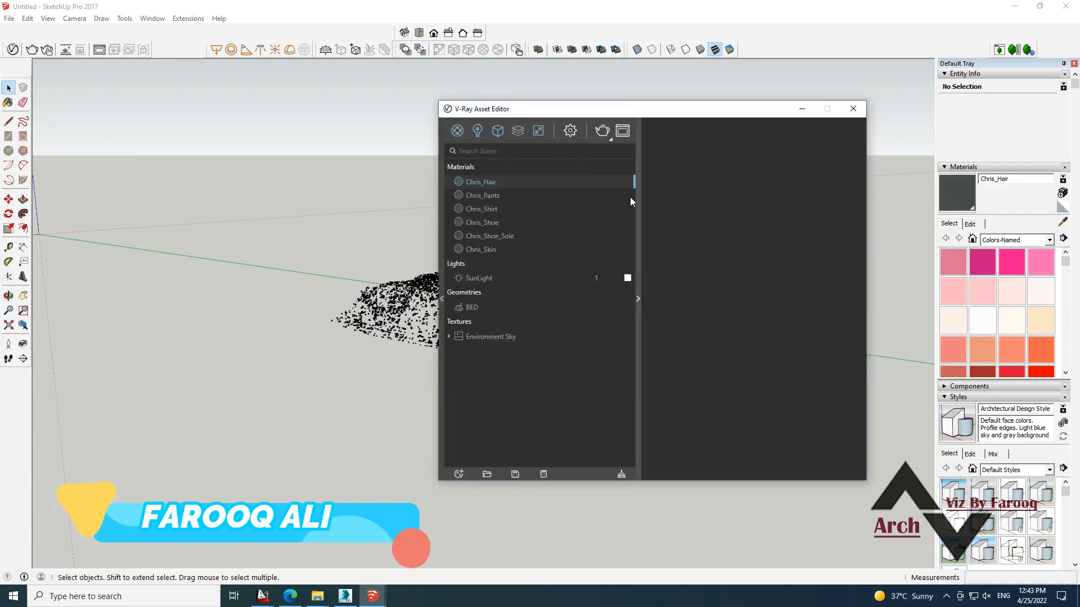
click(570, 131)
click(622, 184)
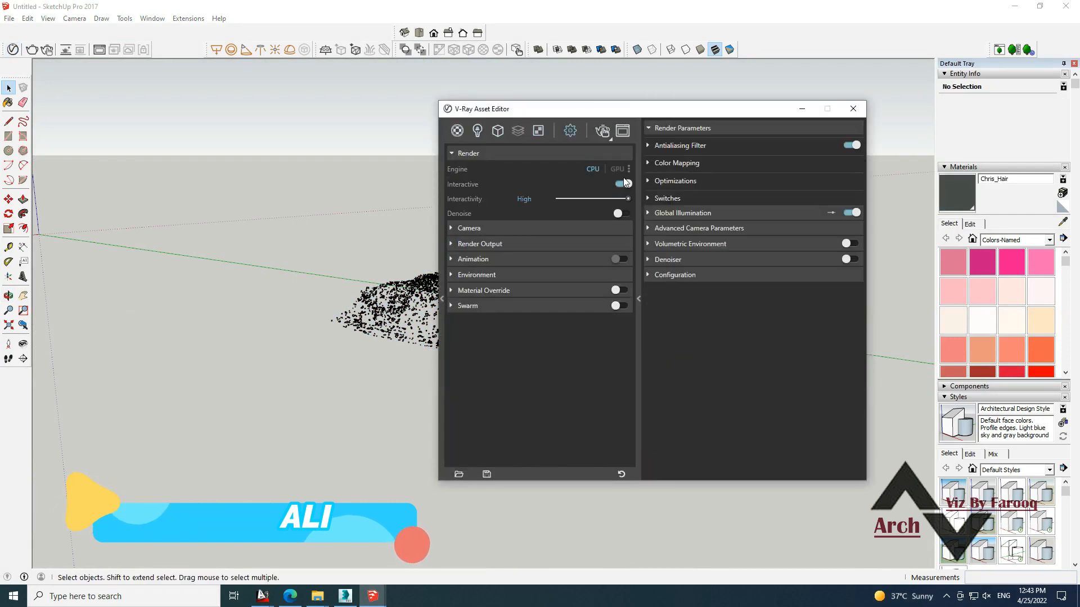
click(622, 182)
click(622, 199)
Set the global illumination primary rays to Irradiance map and switch its settings to the advanced view.
click(702, 129)
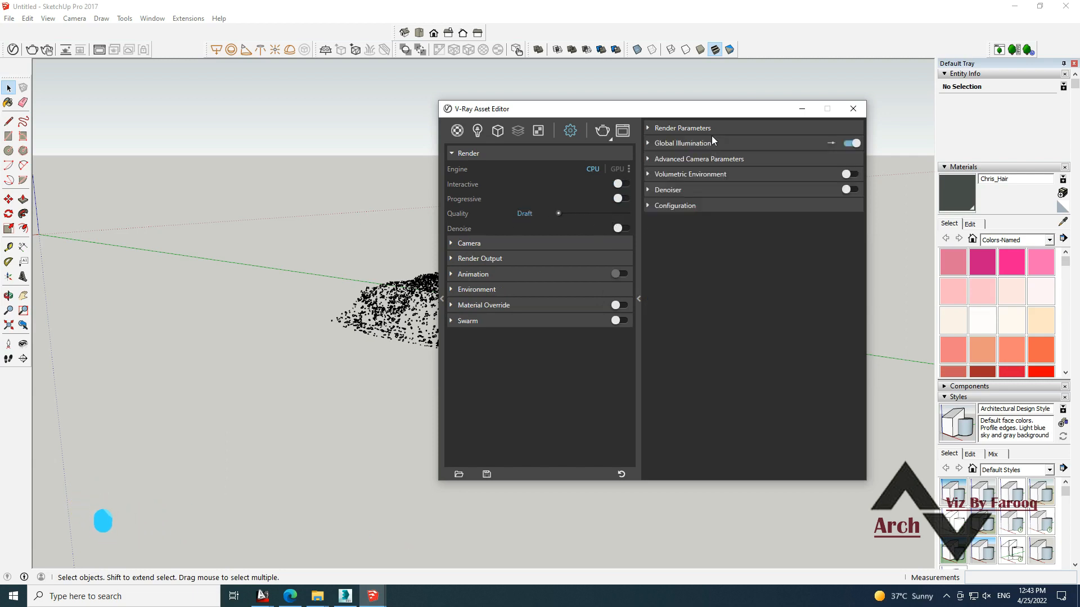
click(734, 145)
click(727, 159)
click(748, 174)
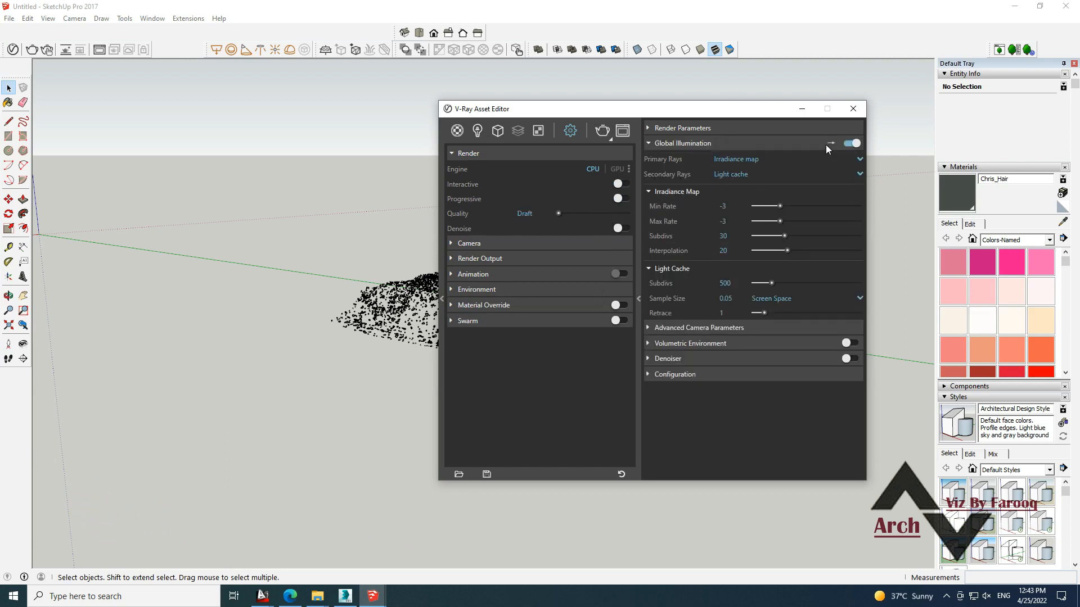
click(825, 144)
click(778, 145)
click(828, 144)
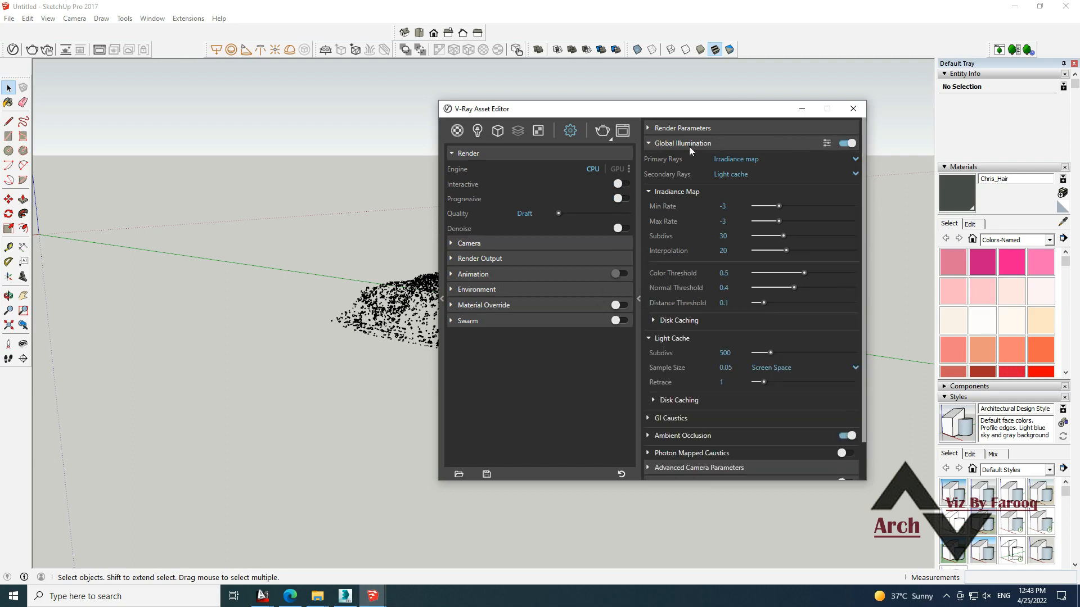
click(720, 144)
click(519, 152)
Run an interactive V-Ray render of the bed proxy with the Asset Editor moved clear of the model.
mouse_move(514, 109)
mouse_down()
mouse_move(678, 208)
mouse_move(647, 490)
mouse_up()
middle_drag(534, 287, 537, 354)
scroll(537, 354, up, 3)
scroll(647, 459, up, 2)
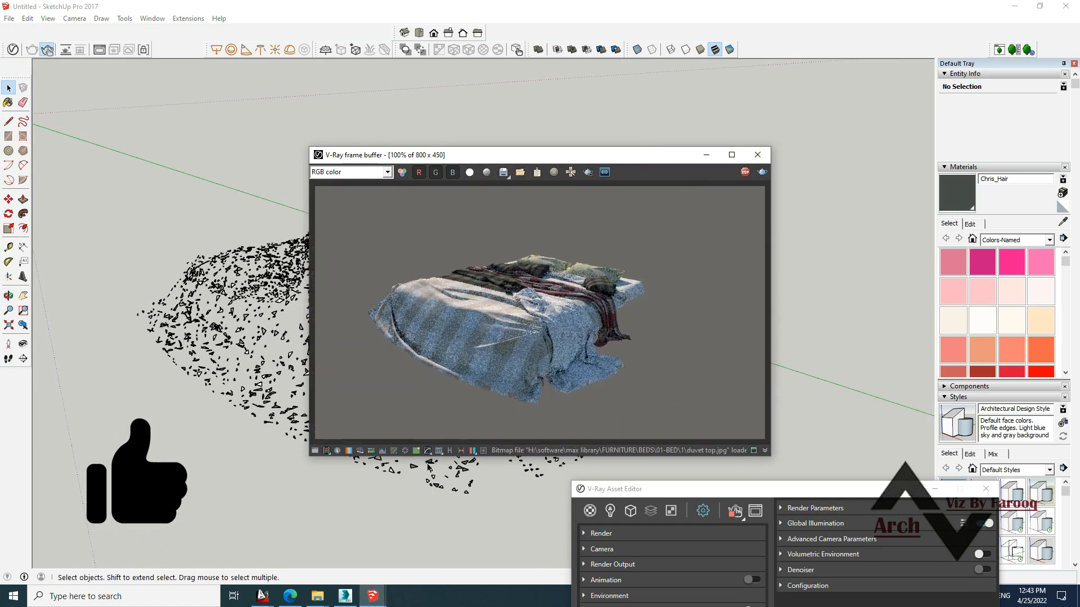
mouse_move(414, 490)
middle_down()
mouse_move(180, 450)
mouse_move(208, 388)
mouse_move(243, 458)
mouse_move(234, 360)
middle_up()
scroll(235, 356, up, 4)
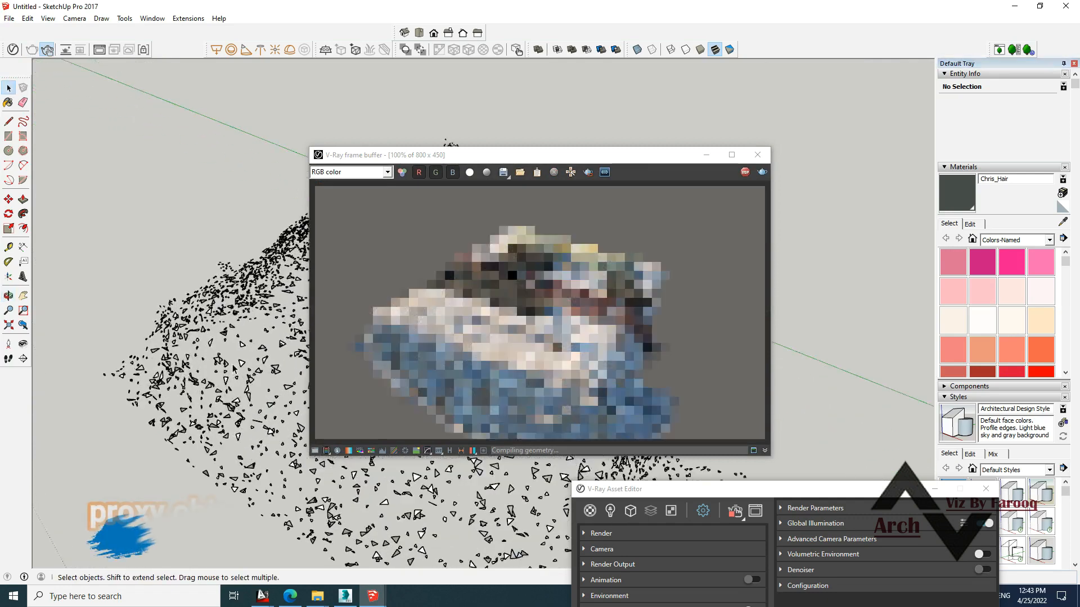
scroll(235, 356, down, 2)
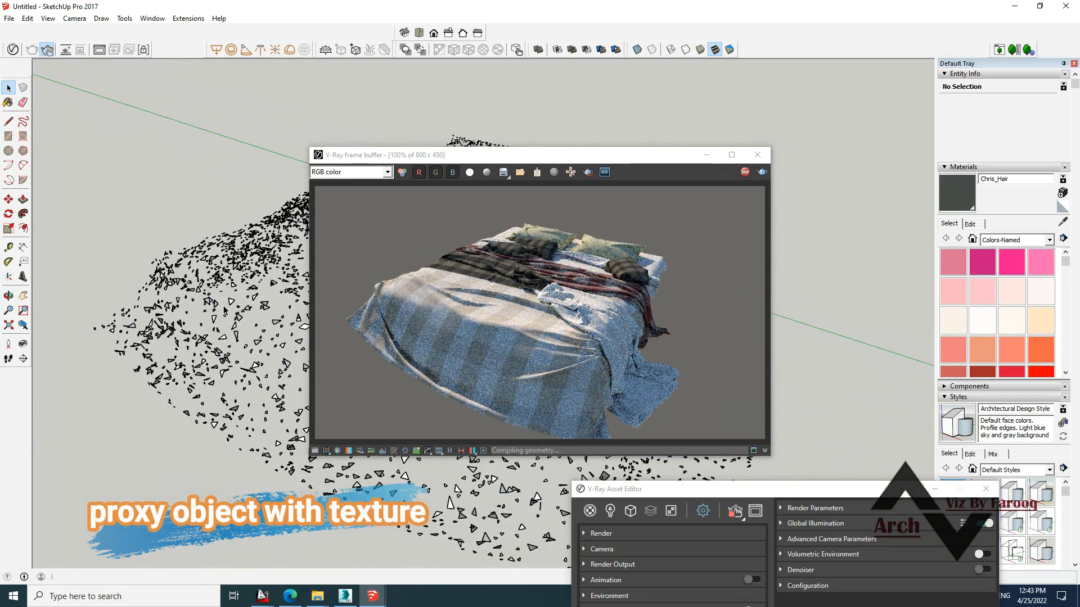
Close the Asset Editor, move the frame buffer aside and examine the bed's textures in the interactive render from several angles.
click(986, 489)
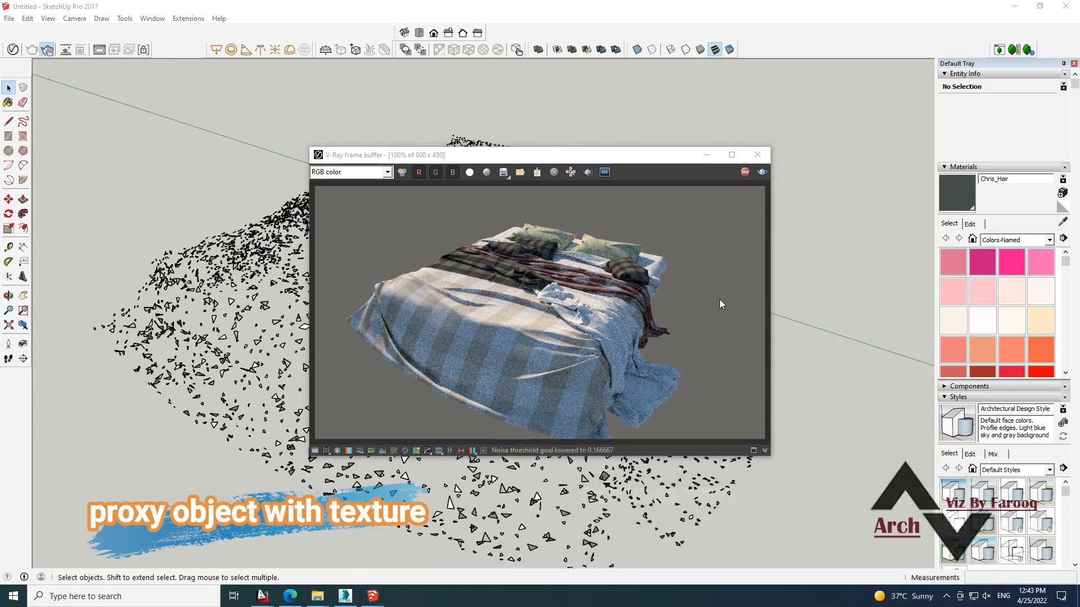
drag(545, 161, 279, 75)
mouse_move(774, 330)
middle_down()
mouse_move(685, 370)
mouse_move(607, 350)
middle_up()
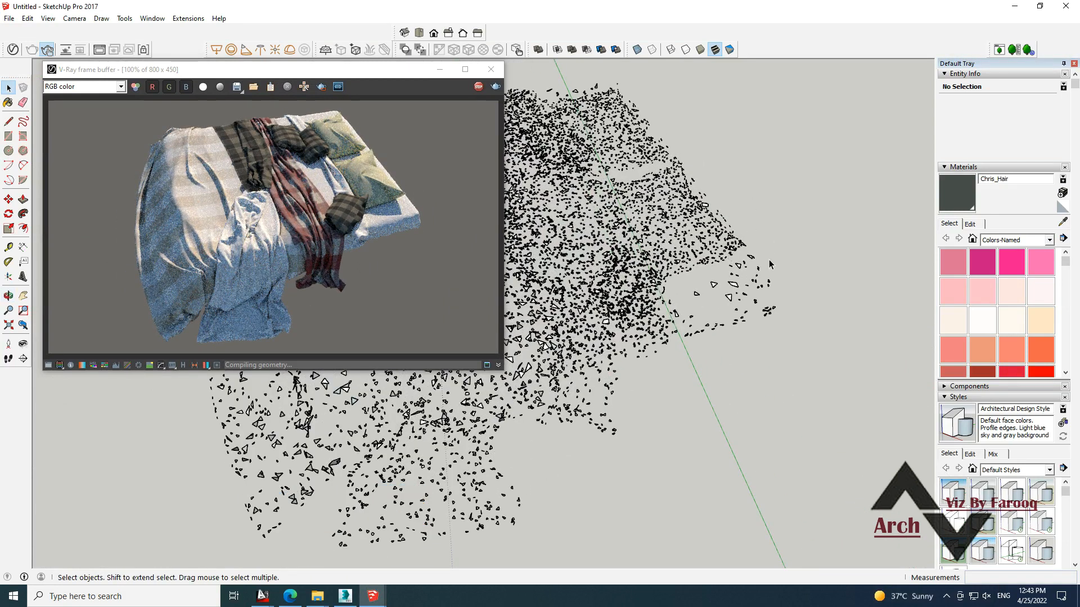
middle_drag(819, 216, 487, 477)
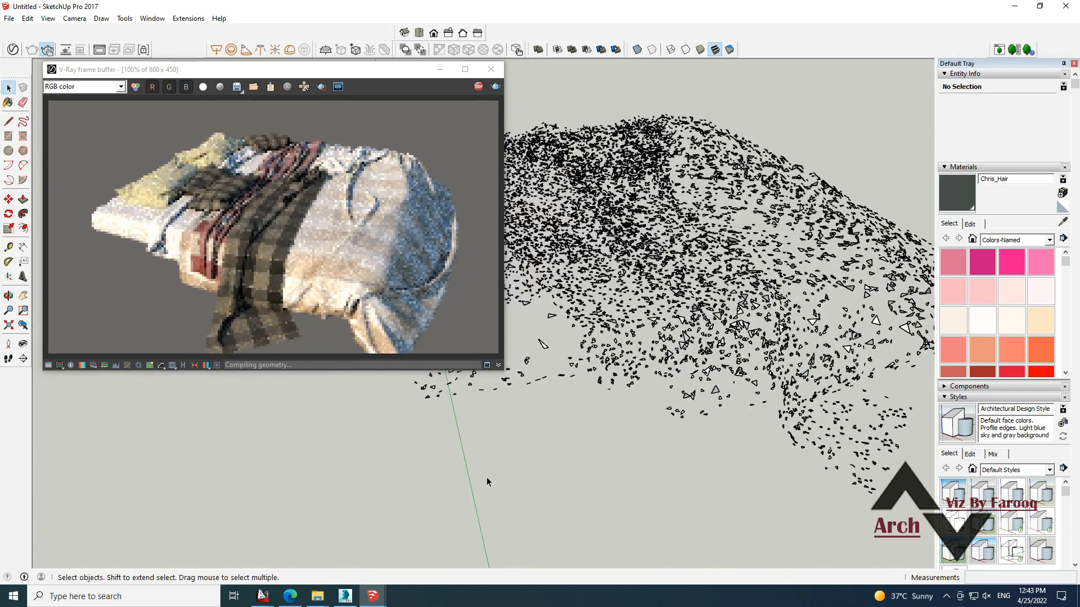
middle_drag(571, 423, 562, 436)
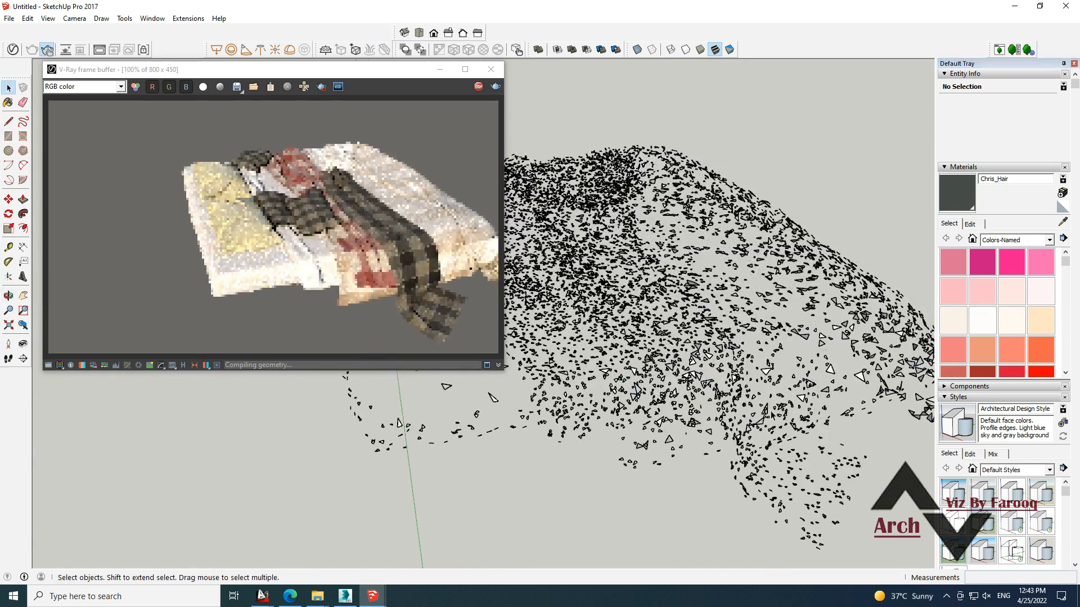
middle_drag(826, 422, 644, 353)
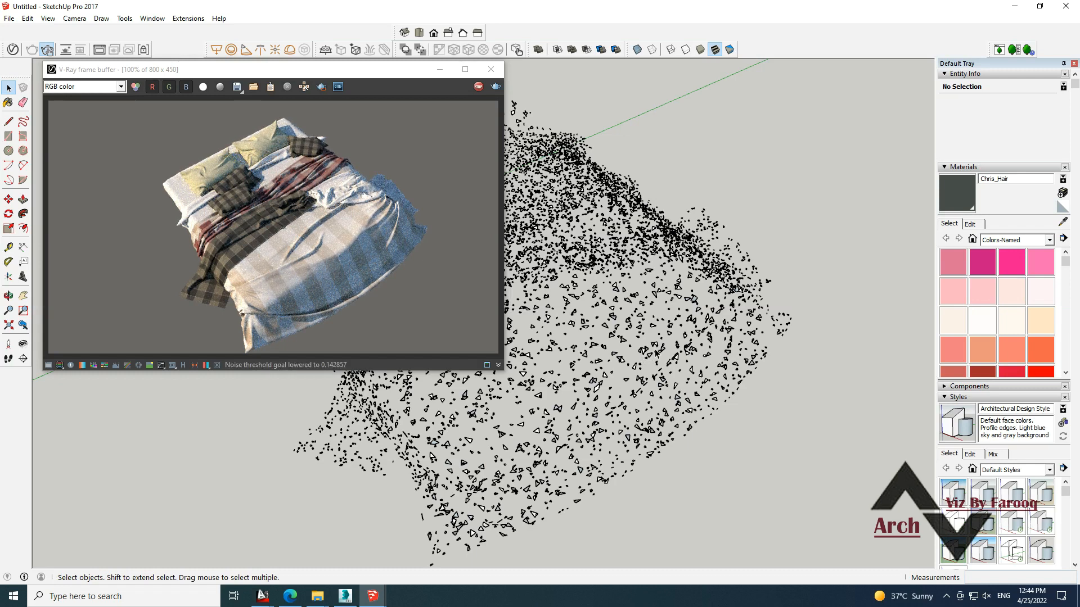
middle_drag(602, 402, 532, 443)
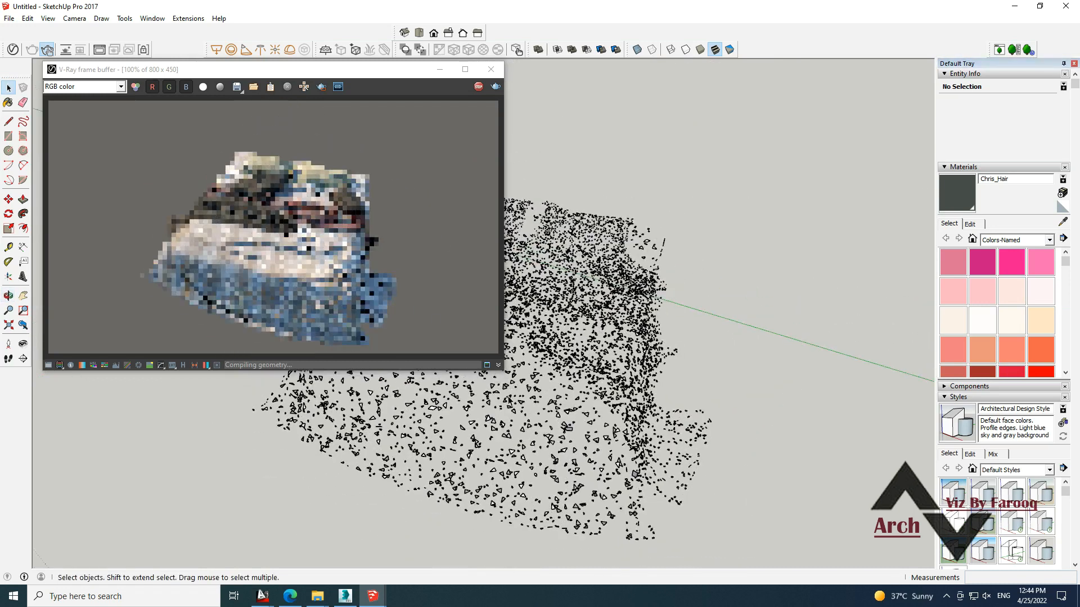
Reopen the V-Ray Asset Editor and close the frame buffer, keeping the bed proxy in view.
click(13, 50)
drag(658, 494, 739, 92)
drag(384, 71, 258, 76)
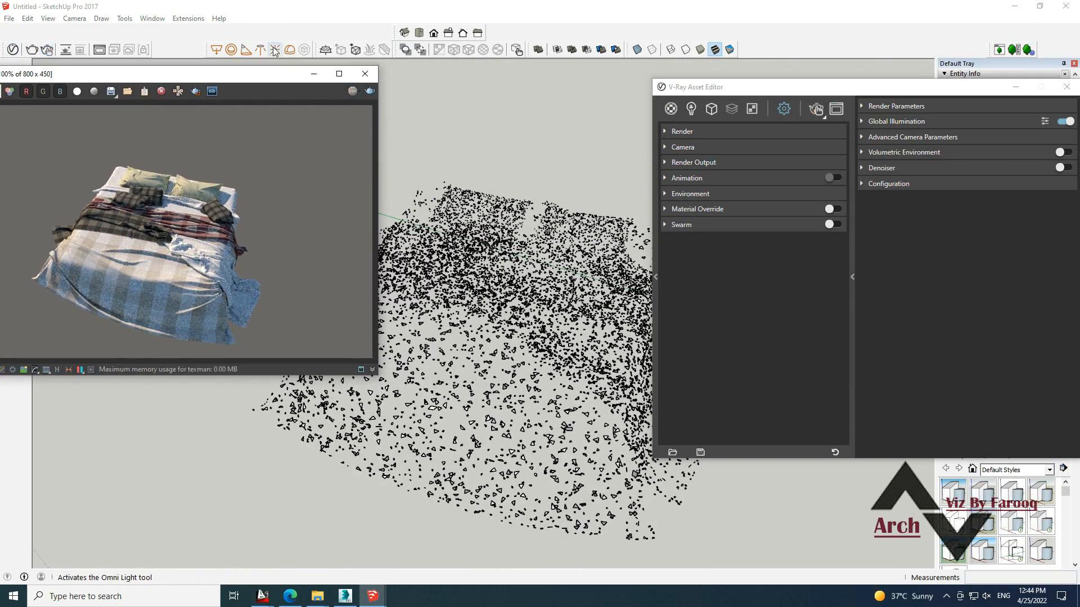
click(370, 77)
mouse_move(360, 253)
middle_down()
mouse_move(289, 299)
mouse_move(394, 292)
middle_up()
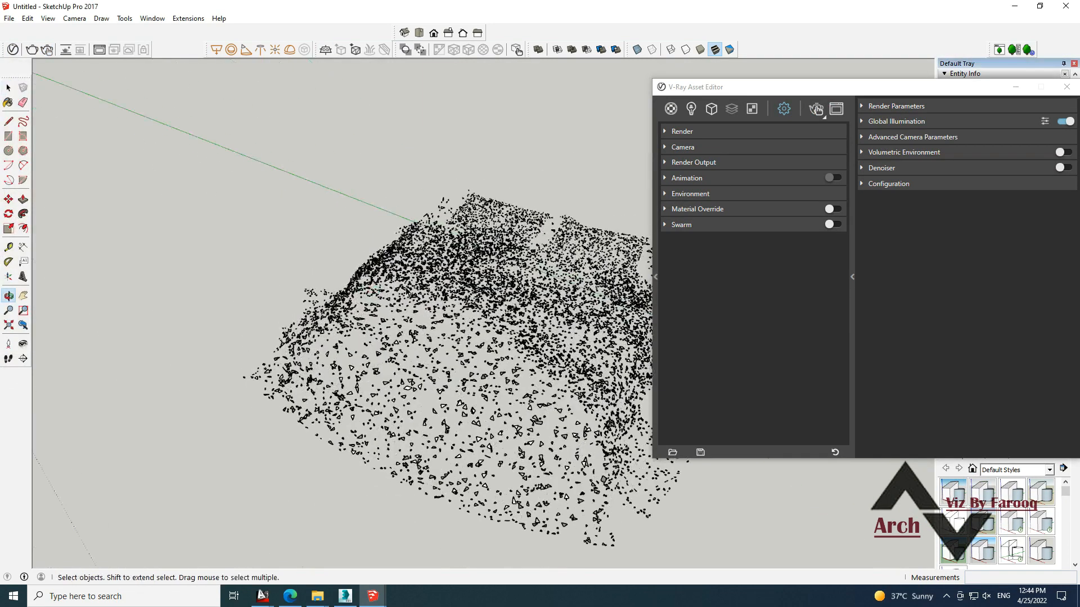
shift+middle_drag(478, 309, 320, 265)
Open the BED proxy's parameters among the geometries in the V-Ray Asset Editor.
drag(728, 94, 638, 74)
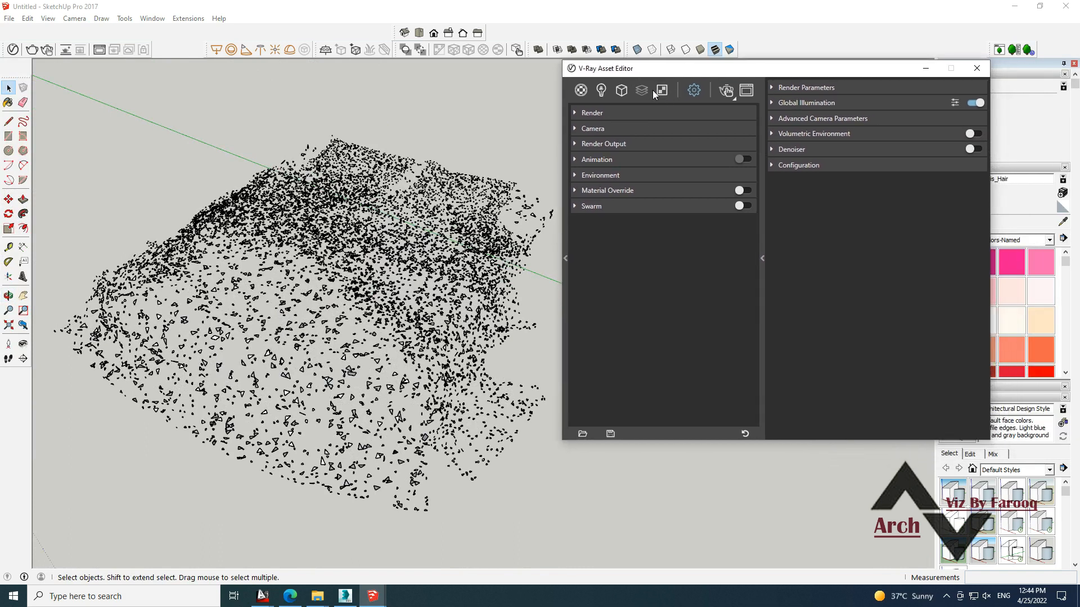
click(621, 91)
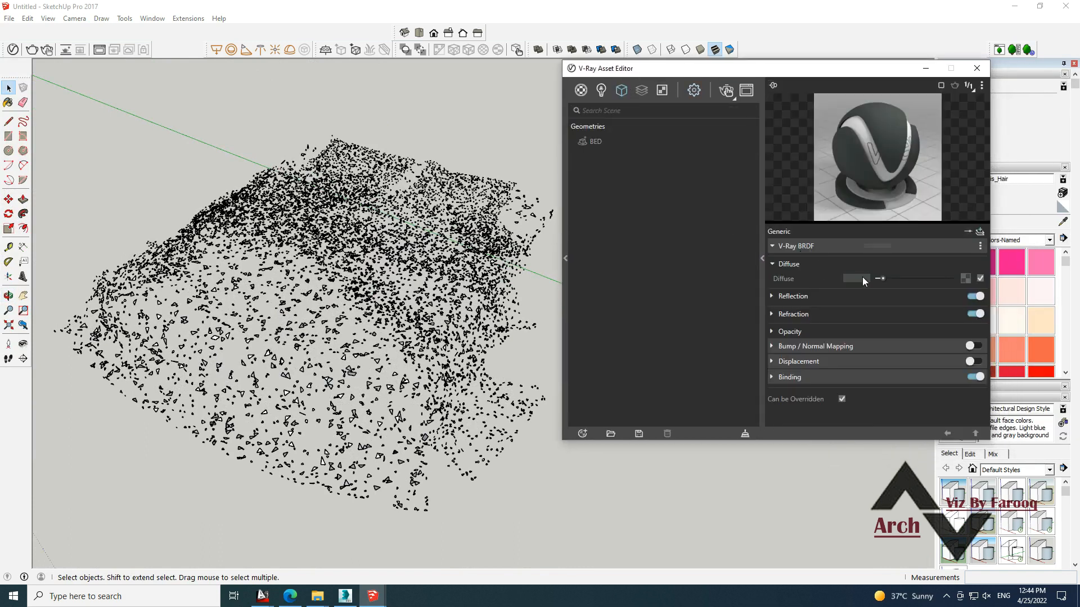
click(595, 141)
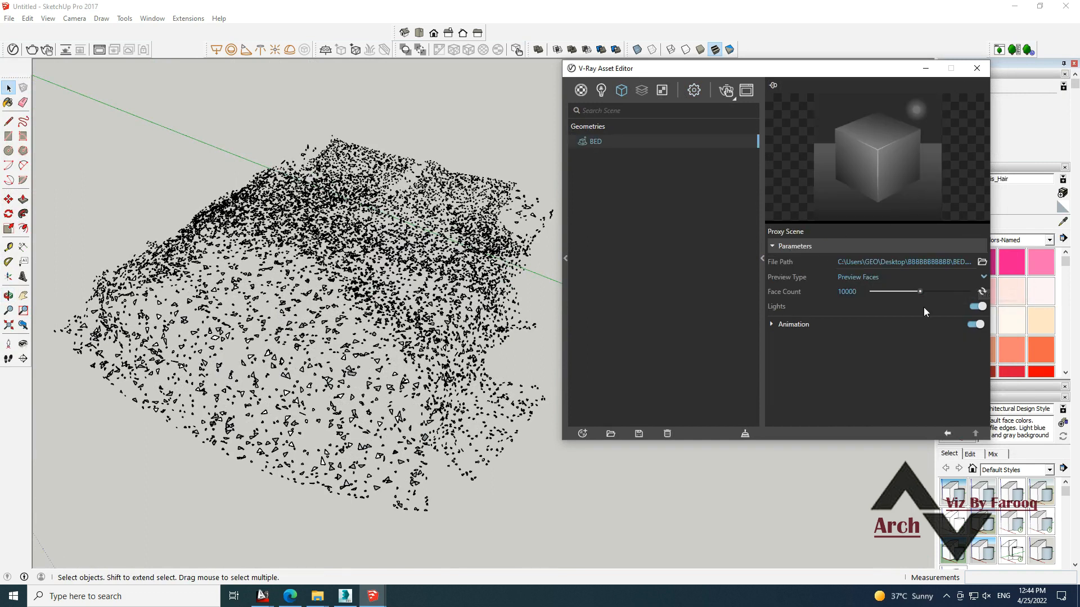
Set the BED proxy's preview type to Bounding Box.
click(982, 277)
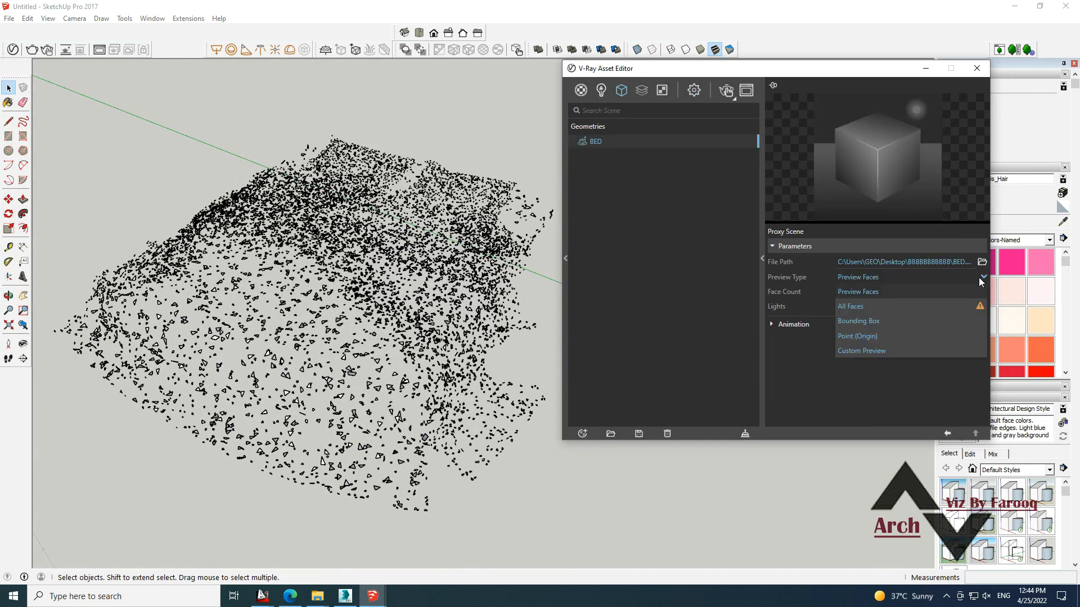
click(866, 322)
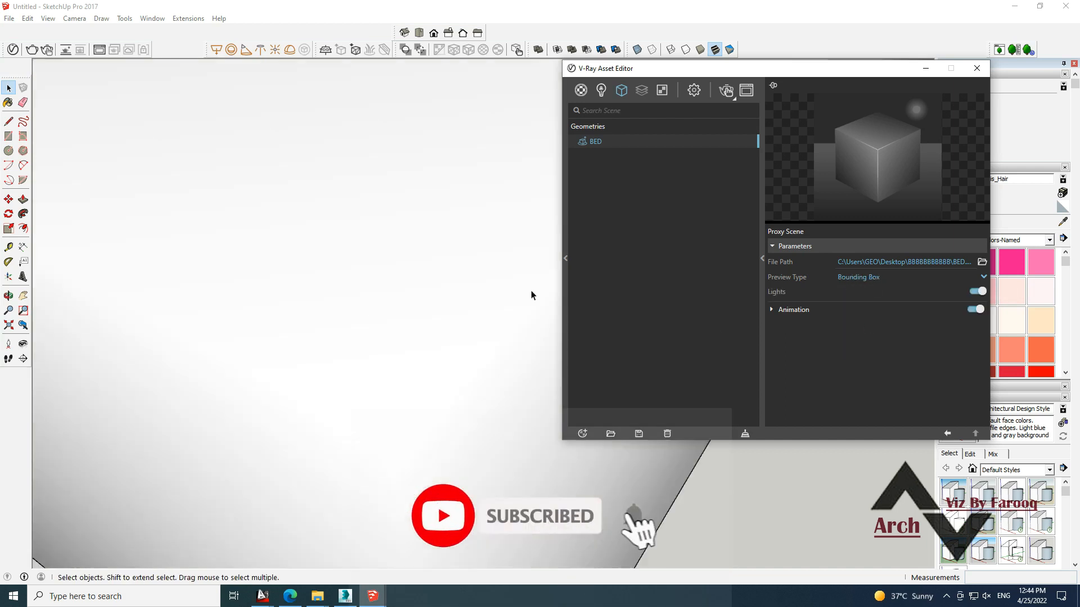
scroll(350, 304, down, 4)
scroll(339, 364, down, 4)
mouse_move(340, 364)
middle_down()
mouse_move(328, 386)
mouse_move(369, 193)
mouse_move(370, 271)
mouse_move(398, 281)
middle_up()
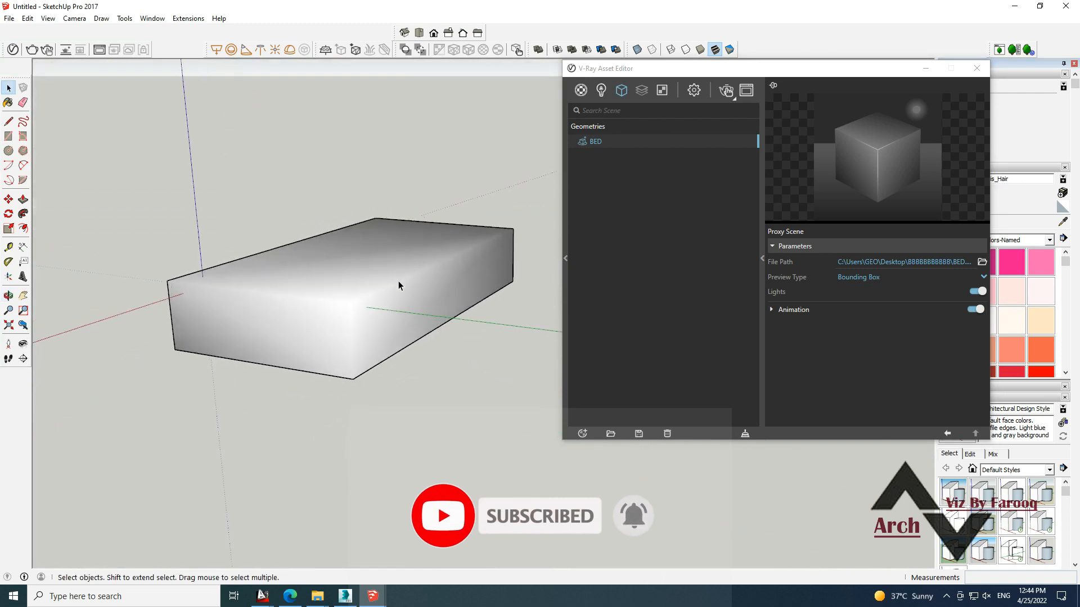
Set the BED proxy's preview type to Point (Origin).
click(871, 276)
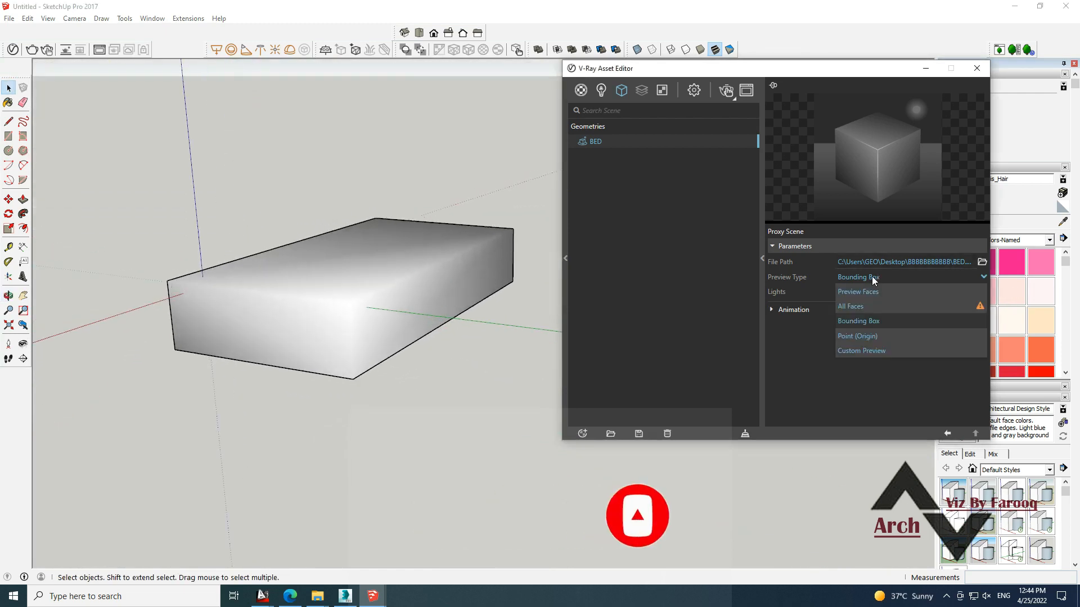
click(861, 336)
middle_drag(329, 333, 330, 325)
scroll(331, 323, up, 3)
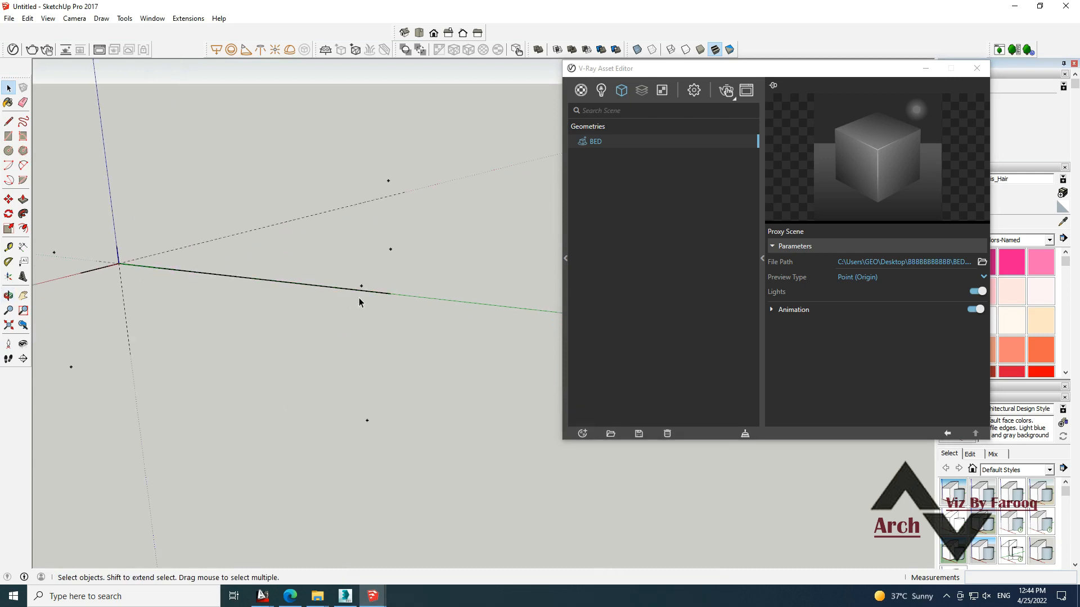
Open the BED component for editing, try the Custom Preview type and set the proxy's preview type to Preview Faces.
double_click(363, 289)
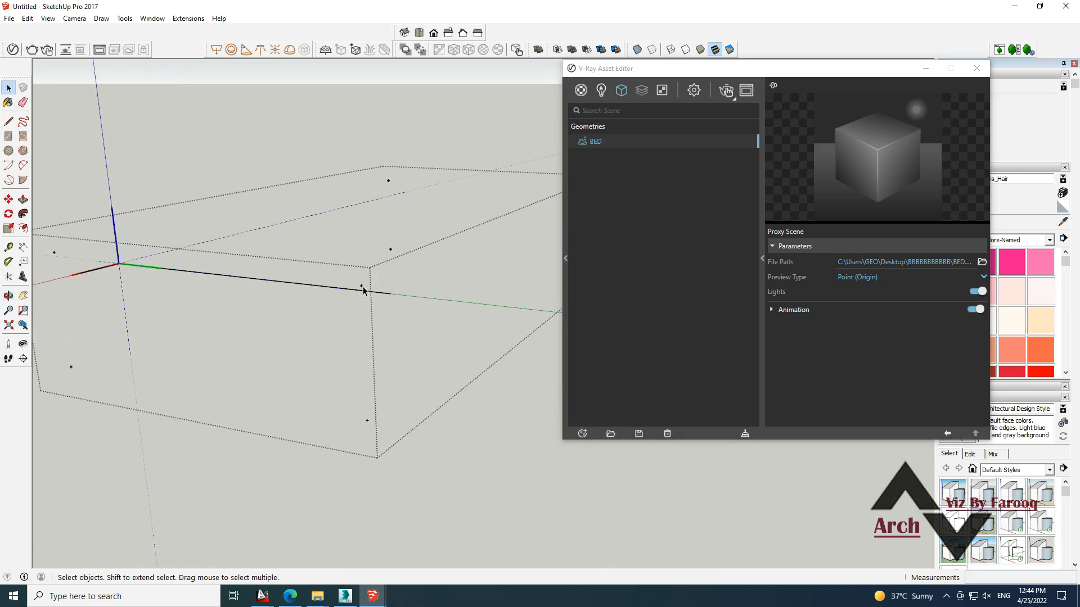
click(874, 278)
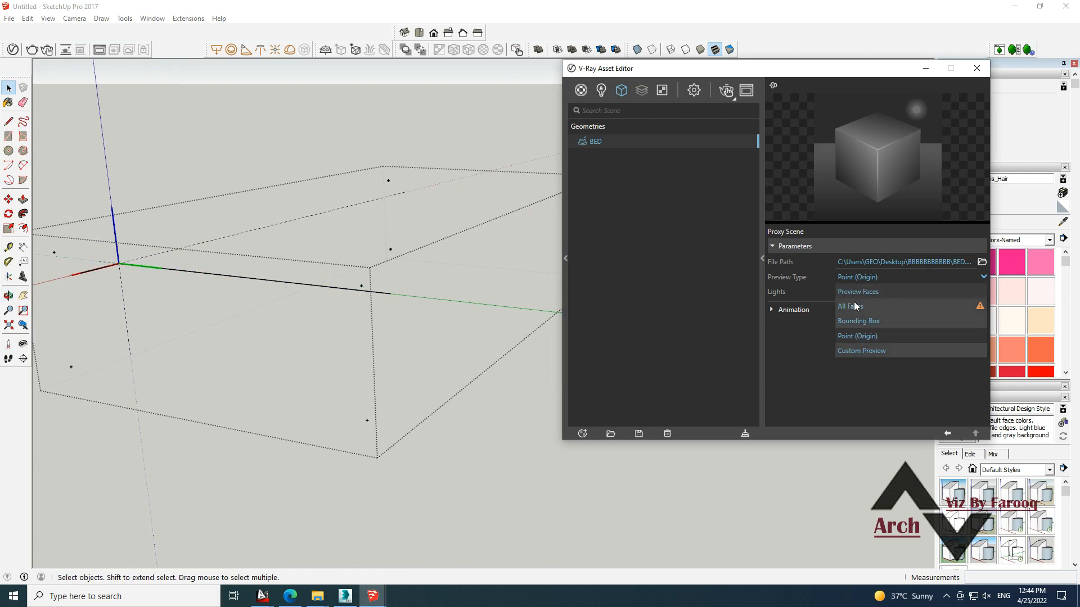
click(864, 352)
click(882, 276)
click(869, 291)
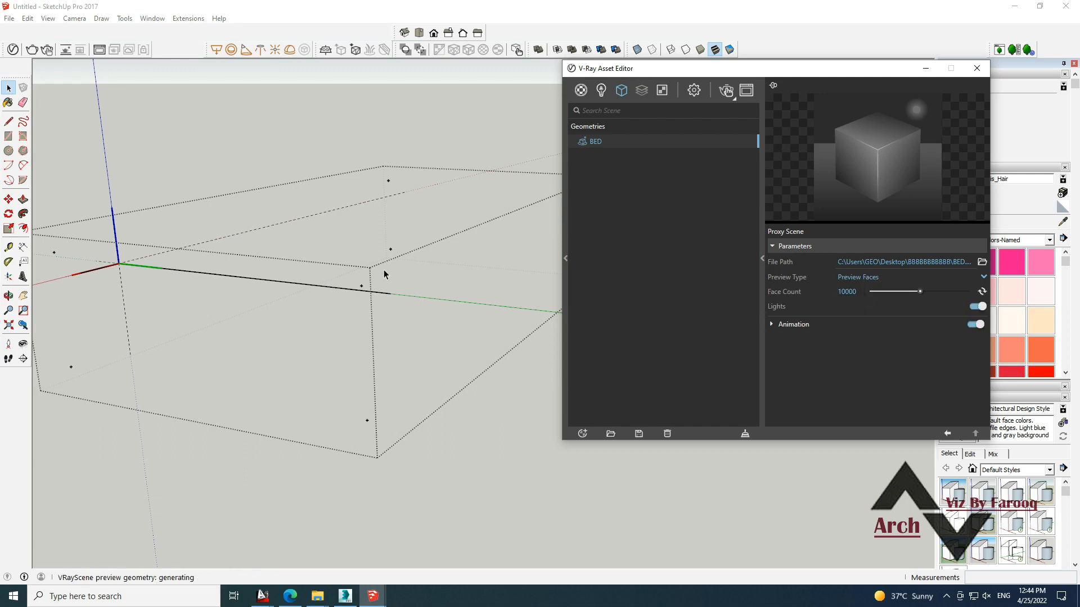
scroll(406, 300, up, 5)
scroll(441, 315, down, 6)
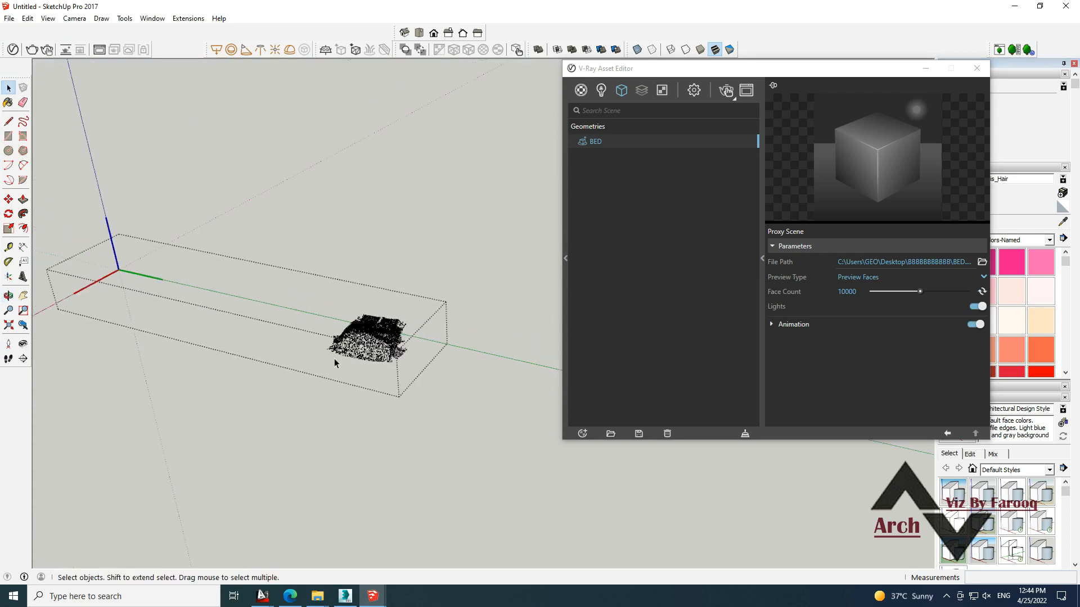
Leave the BED component's editing context and clear the selection.
click(361, 357)
double_click(360, 357)
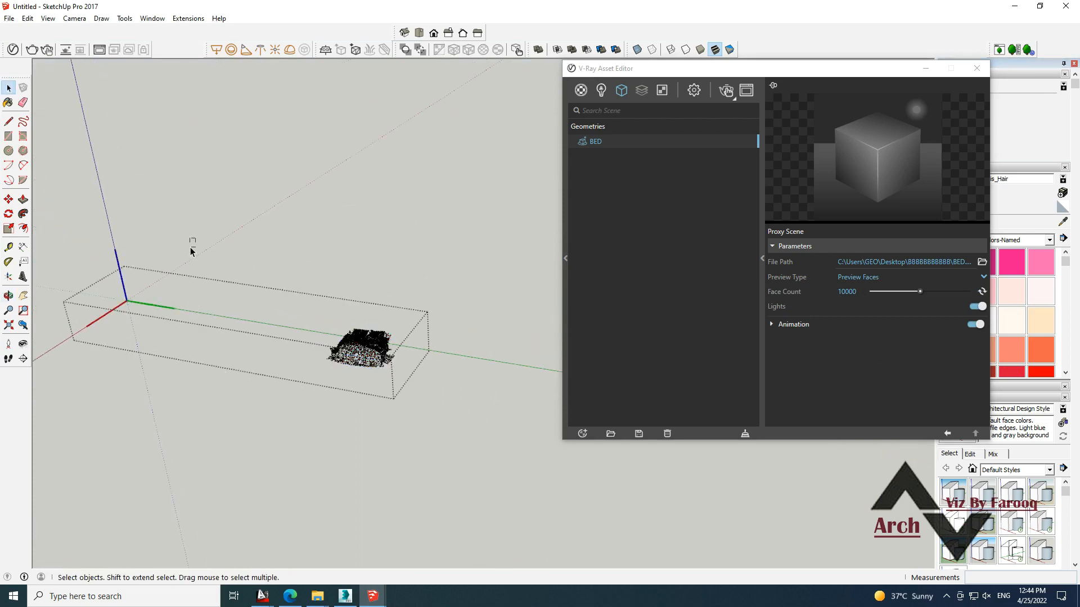
middle_drag(126, 371, 330, 362)
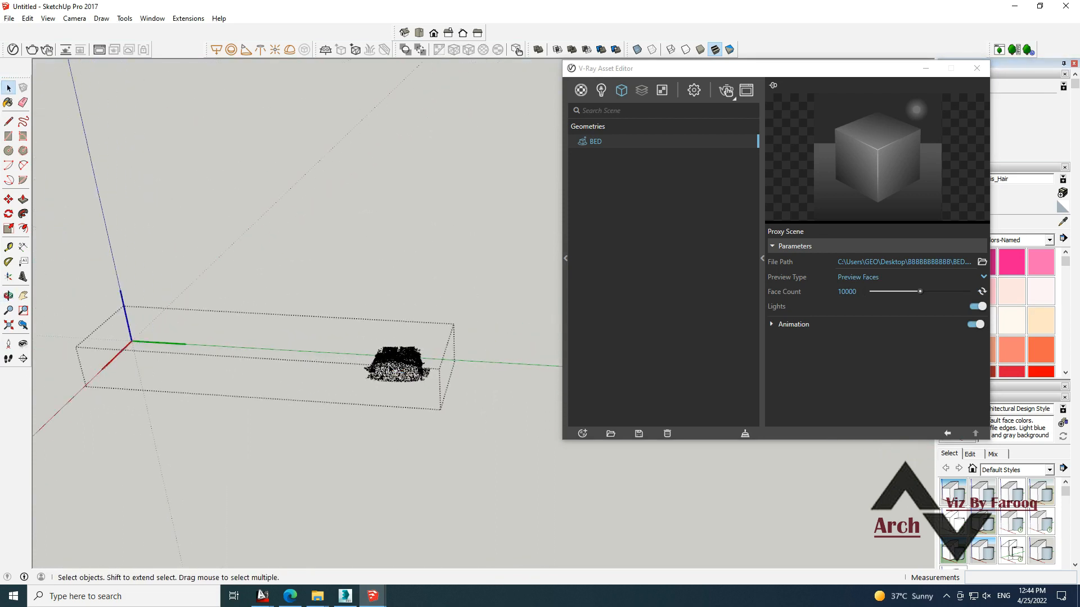
click(419, 384)
click(408, 422)
click(390, 385)
scroll(390, 384, down, 1)
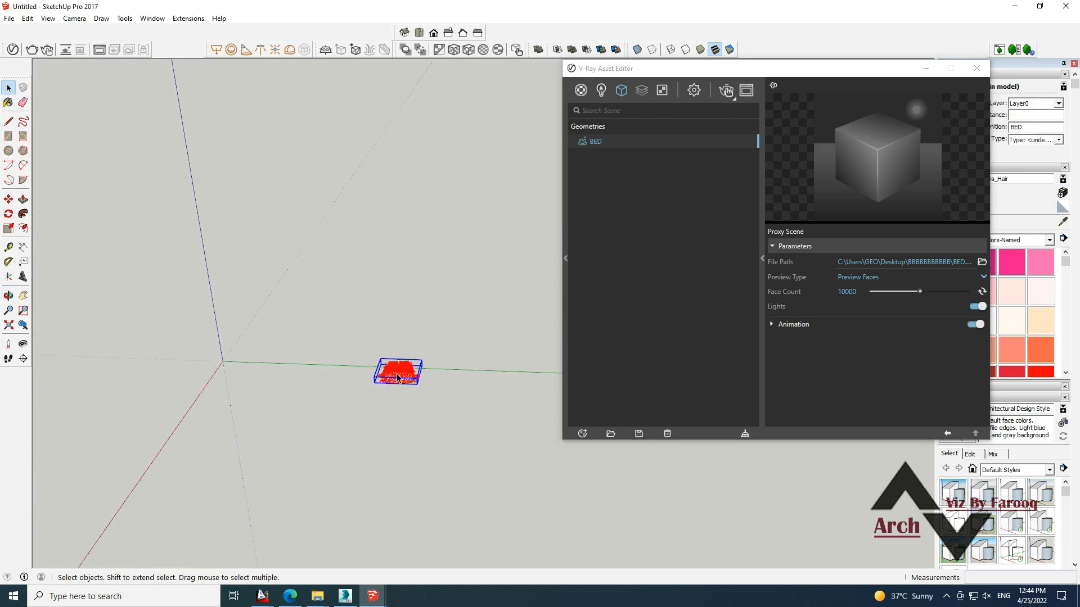
double_click(397, 378)
drag(345, 280, 187, 453)
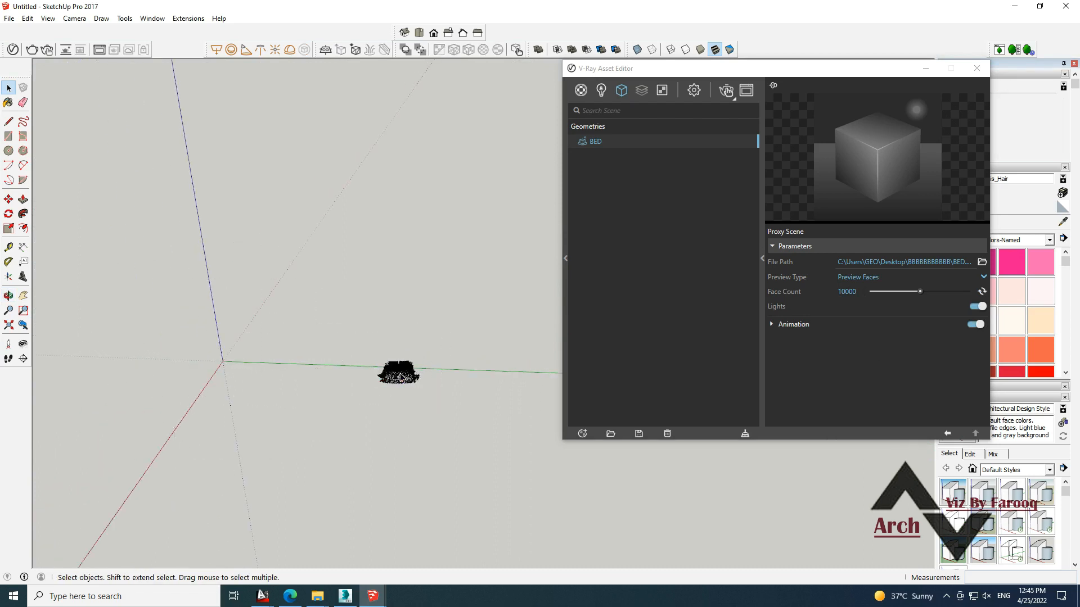
click(417, 399)
Close the V-Ray Asset Editor and start an interactive render of the close-up bed, placing the frame buffer clear of the model.
scroll(403, 374, up, 5)
shift+middle_drag(461, 319, 402, 377)
scroll(293, 388, up, 2)
scroll(293, 388, up, 2)
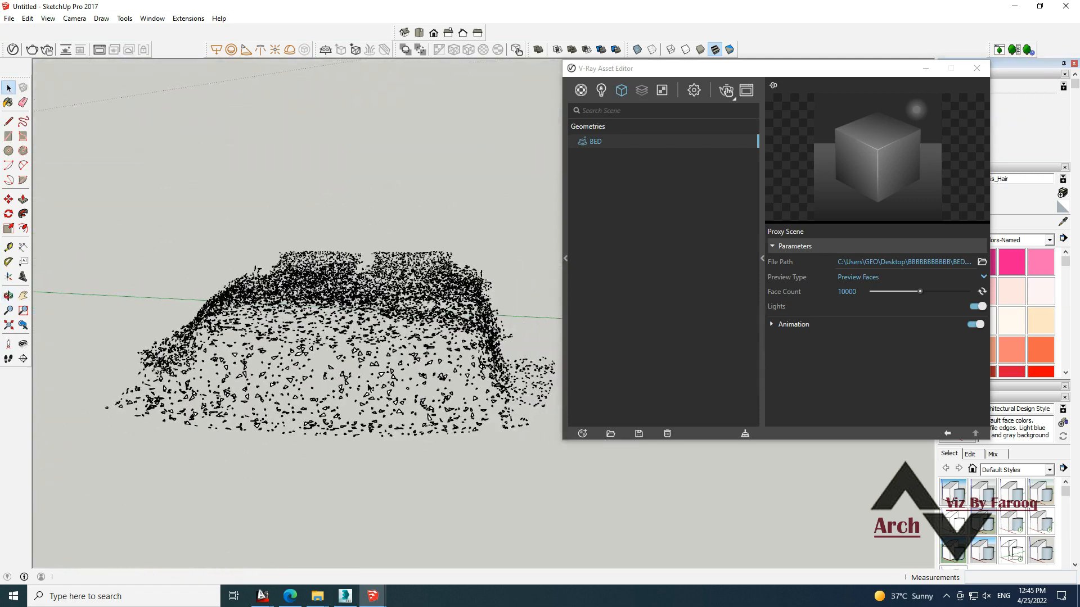
scroll(402, 377, up, 1)
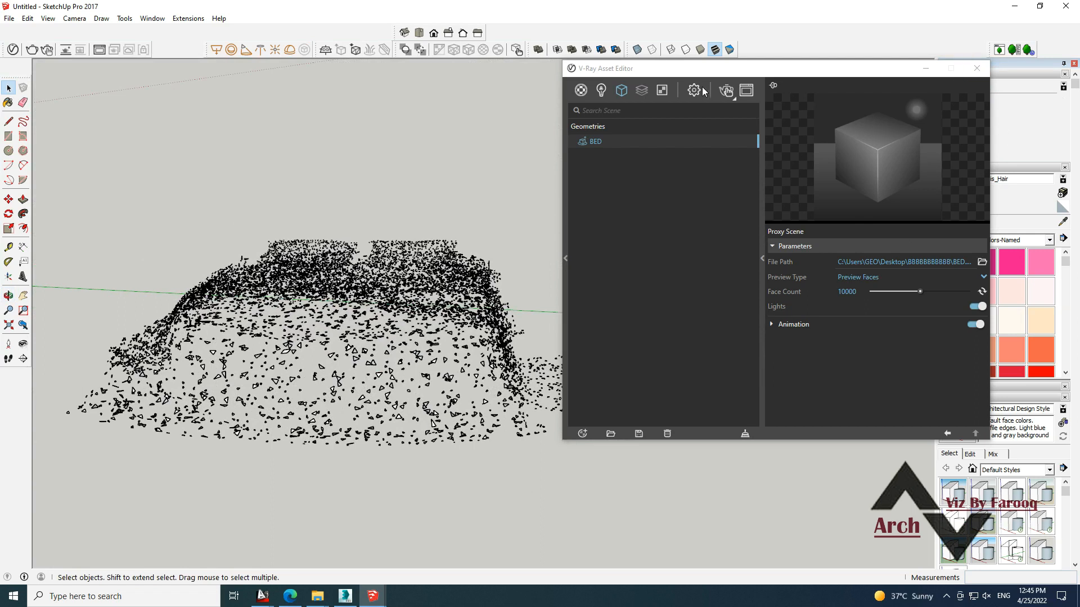
click(977, 69)
click(48, 51)
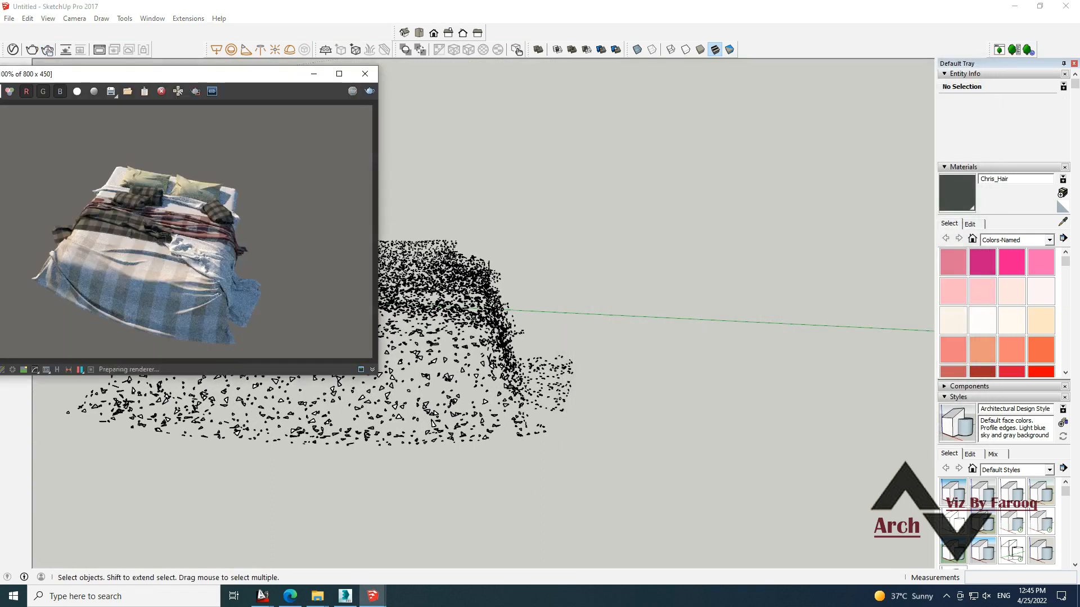
drag(191, 74, 734, 66)
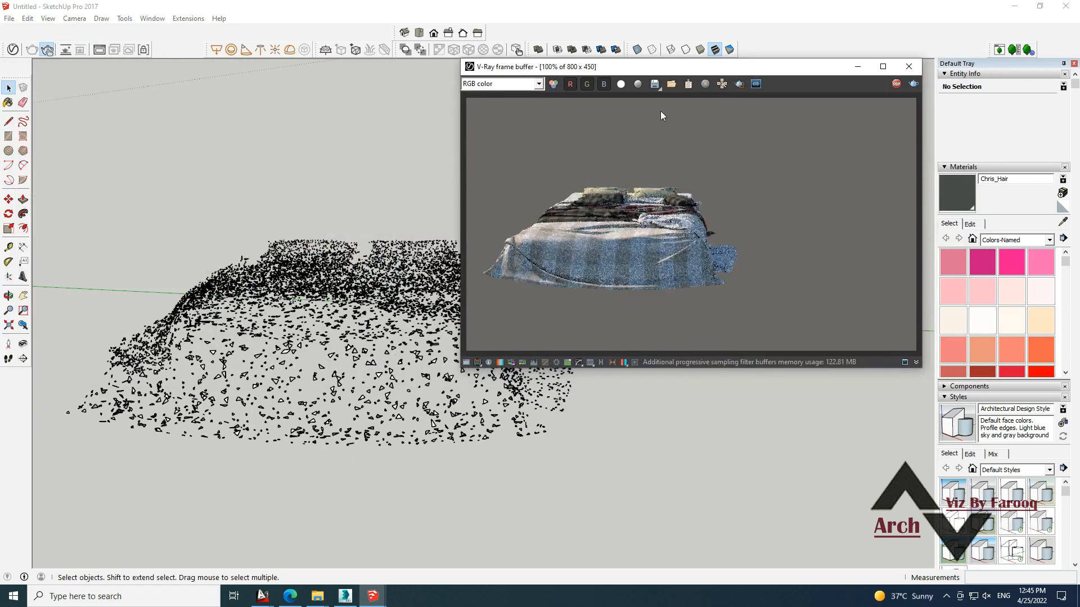
Examine the bed in the interactive render from a higher, closer viewpoint.
middle_drag(374, 337, 371, 454)
scroll(338, 438, up, 2)
scroll(340, 352, down, 1)
middle_click(340, 353)
shift+middle_drag(341, 355, 298, 367)
scroll(341, 332, up, 1)
shift+middle_drag(366, 304, 325, 367)
scroll(342, 315, down, 1)
scroll(331, 351, down, 1)
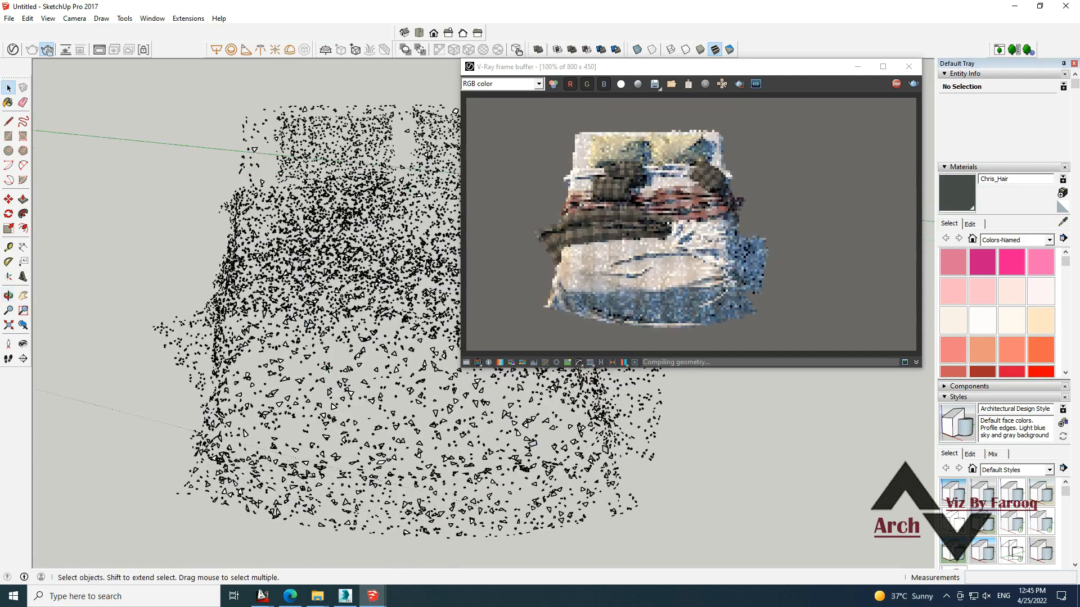
scroll(327, 367, up, 1)
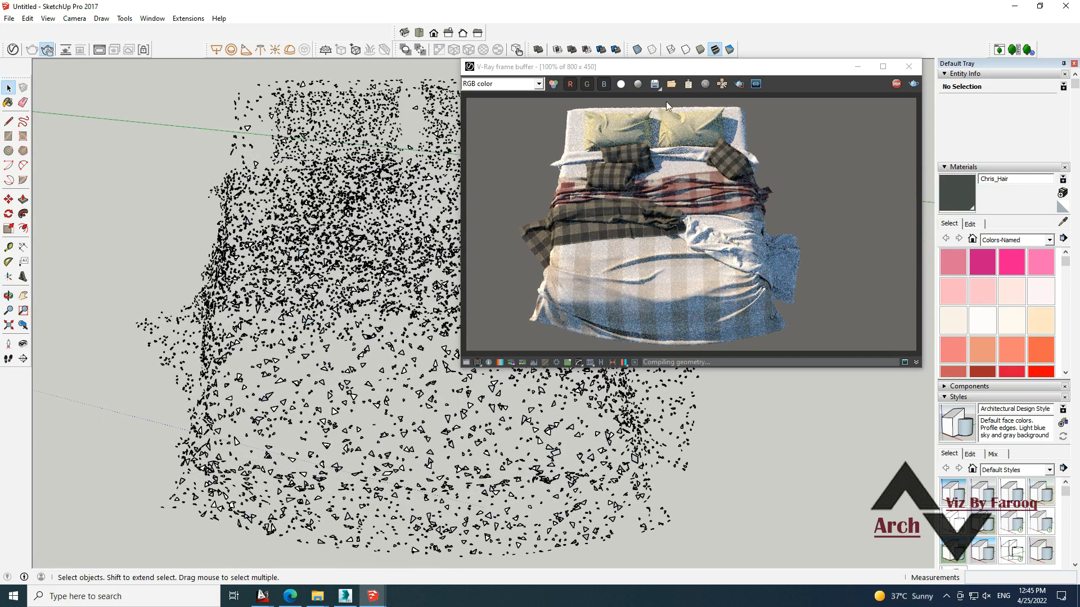
Reopen the V-Ray Asset Editor and set the BED proxy's preview face count to 5.
click(13, 51)
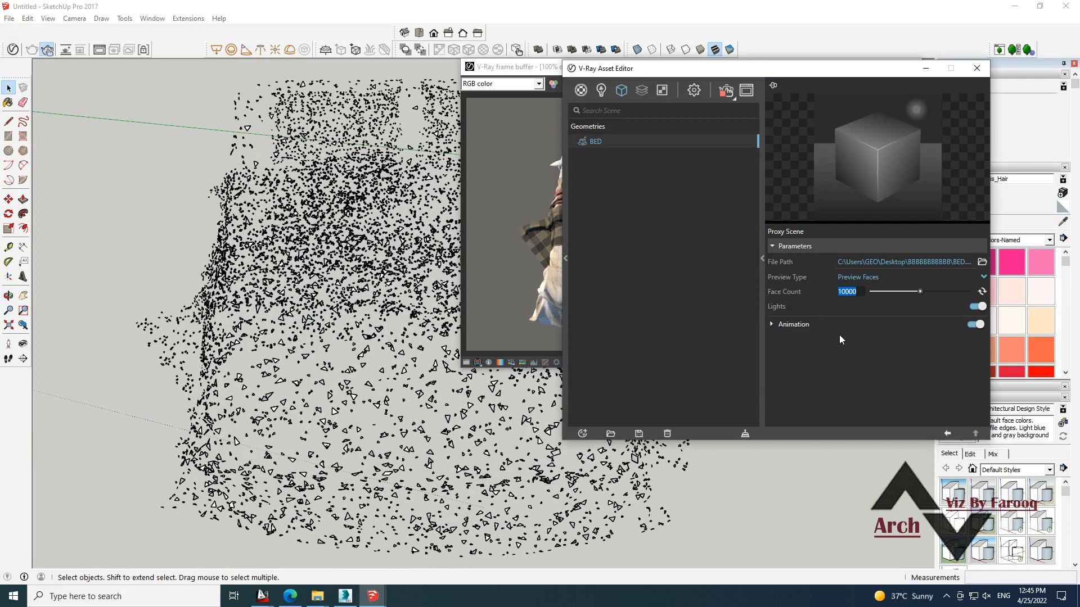
text(5)
key(Return)
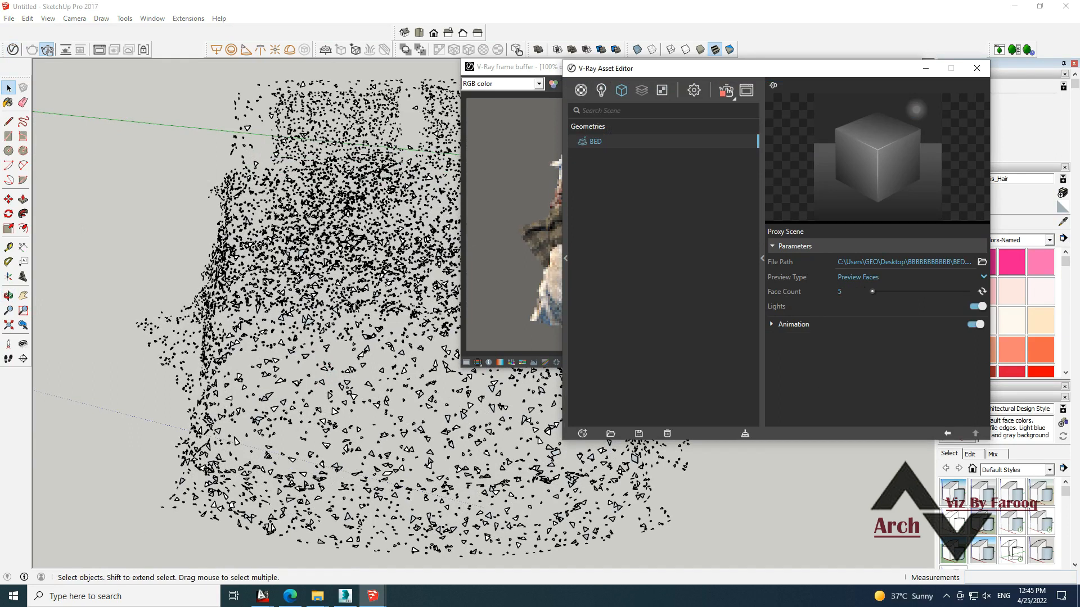
mouse_move(325, 358)
middle_down()
mouse_move(239, 356)
mouse_move(247, 380)
mouse_move(357, 338)
mouse_move(412, 195)
mouse_move(481, 227)
middle_up()
scroll(315, 360, down, 2)
Set the BED proxy's preview face count to 10000.
drag(849, 292, 759, 325)
text(10000)
key(Return)
mouse_move(540, 372)
middle_down()
mouse_move(326, 373)
mouse_move(315, 393)
middle_up()
Move the frame buffer away from the V-Ray Asset Editor and close the Asset Editor, leaving the interactive render running.
drag(515, 72, 116, 63)
scroll(405, 429, up, 1)
scroll(462, 507, down, 4)
click(452, 481)
scroll(453, 481, up, 1)
click(738, 505)
mouse_move(478, 416)
middle_down()
mouse_move(464, 428)
mouse_move(416, 197)
mouse_move(405, 73)
middle_up()
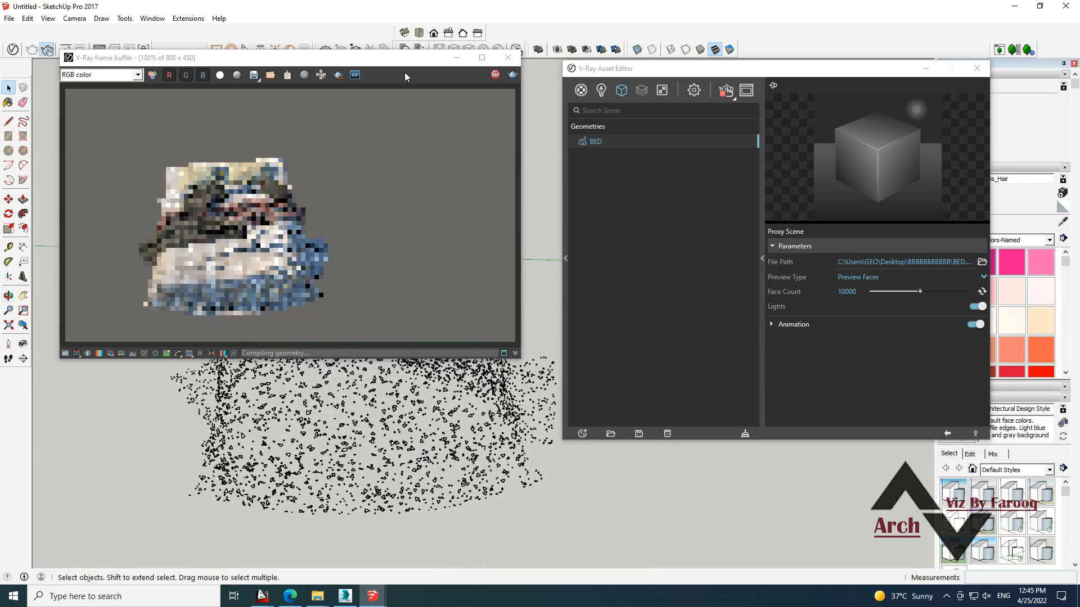
click(976, 68)
Copy the bed proxy once along the green axis, placing the duplicate directly beside the original.
mouse_move(670, 248)
middle_down()
mouse_move(694, 279)
mouse_move(532, 385)
middle_up()
click(530, 388)
scroll(524, 428, down, 4)
key(m)
key(ctrl)
click(549, 433)
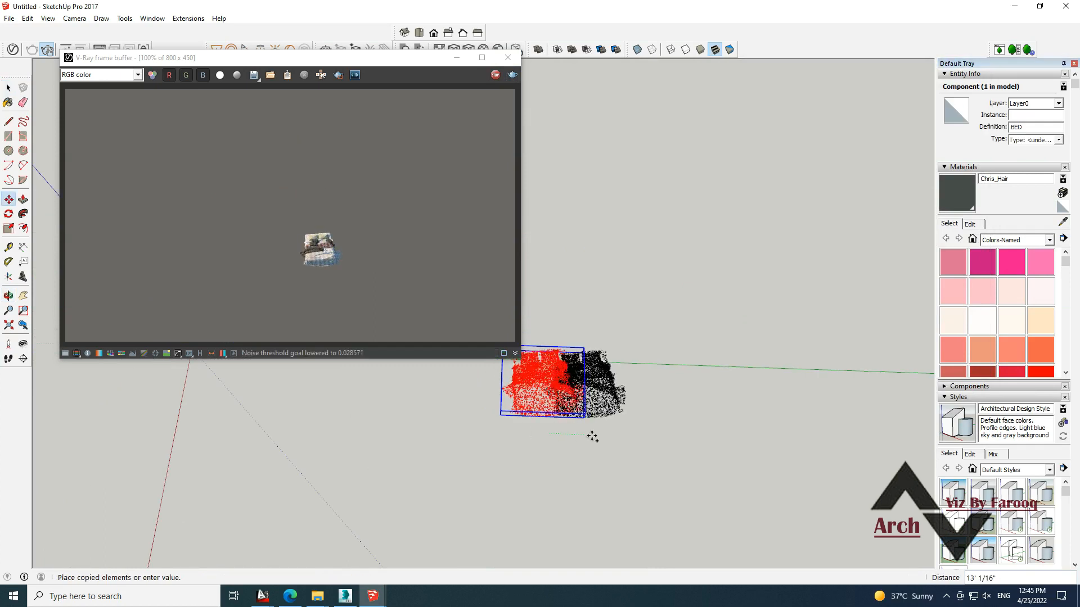
click(626, 439)
Copy the bed three more times along the green axis to form a row of five beds.
key(ctrl)
click(624, 440)
click(691, 444)
key(ctrl)
click(690, 446)
click(775, 453)
key(ctrl)
click(776, 454)
click(837, 454)
key(space)
Select all five beds and copy them along the red axis as a second row behind the first.
drag(879, 340, 519, 413)
key(ctrl)
click(717, 276)
click(712, 211)
scroll(718, 232, down, 1)
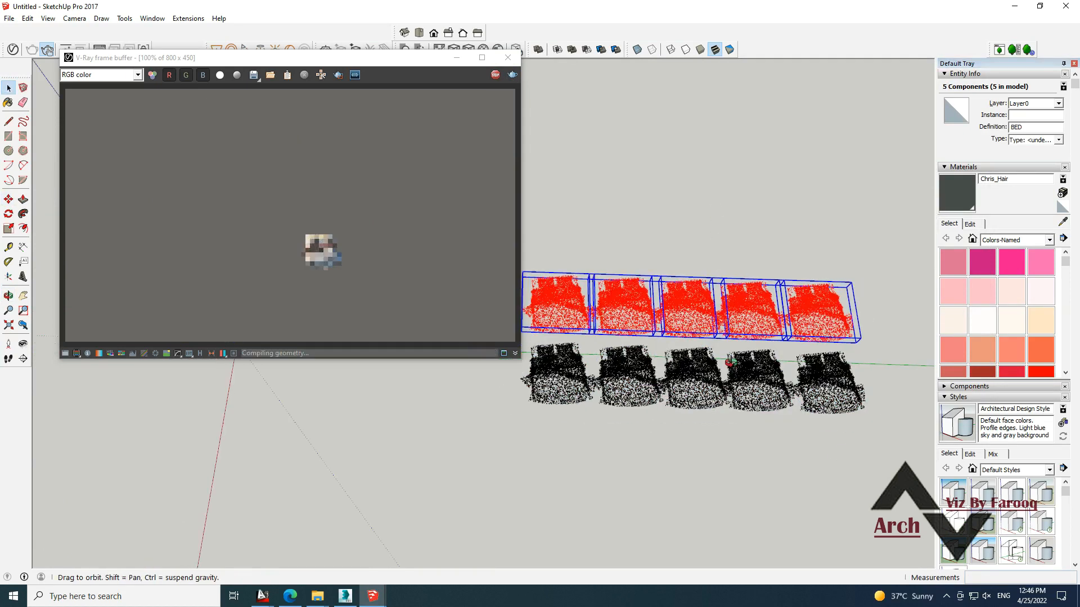
Copy the second row of five beds farther along the red axis as a third row and clear the selection.
shift+middle_drag(725, 212, 735, 299)
scroll(734, 299, down, 1)
scroll(735, 299, up, 1)
key(m)
key(ctrl)
click(729, 332)
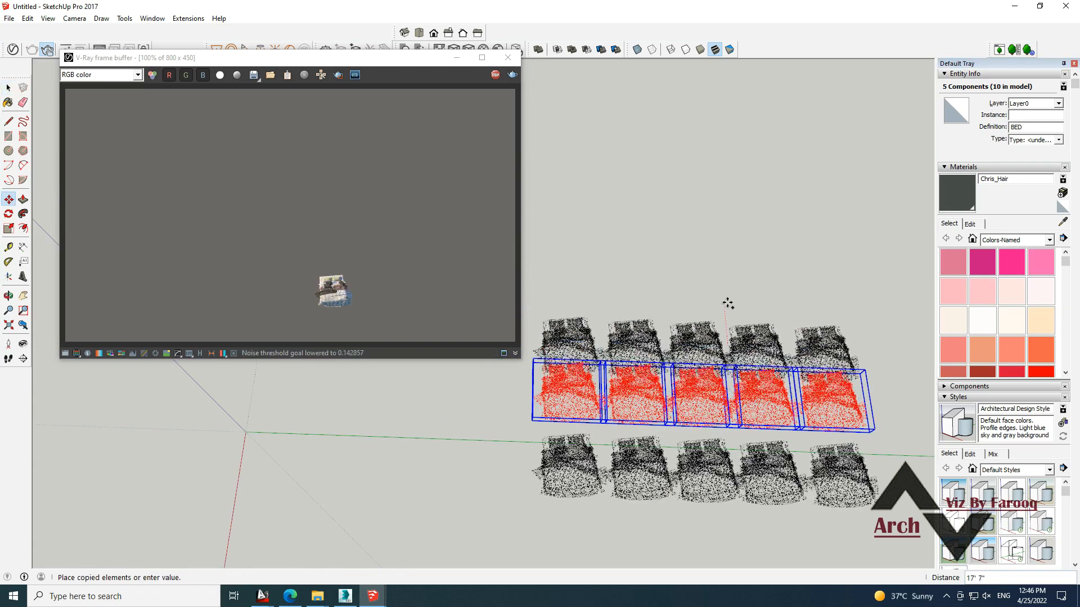
click(728, 290)
key(space)
click(731, 275)
Close the old frame buffer and restart the interactive render with all three rows of beds in view.
middle_drag(642, 273, 645, 251)
scroll(686, 348, up, 1)
middle_drag(675, 382, 871, 339)
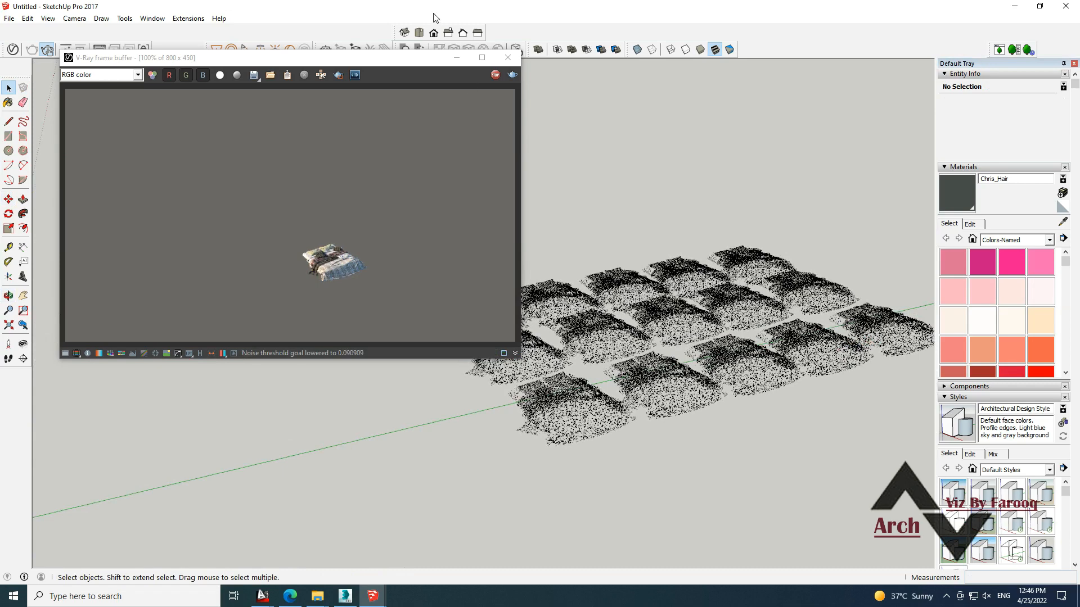
mouse_move(541, 104)
middle_down()
mouse_move(730, 365)
mouse_move(737, 360)
middle_up()
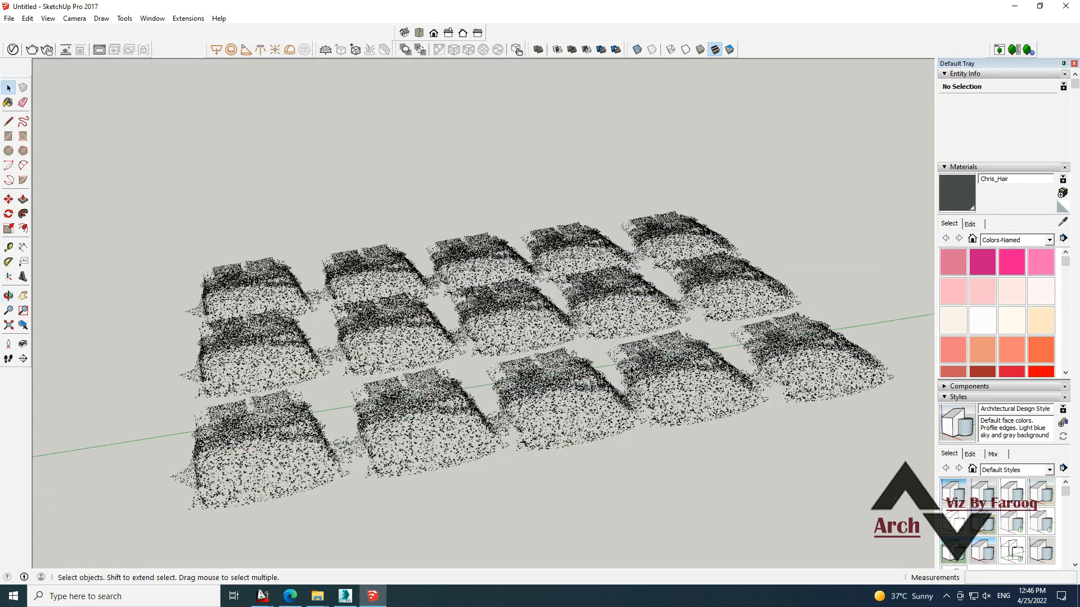
scroll(630, 372, up, 2)
click(12, 49)
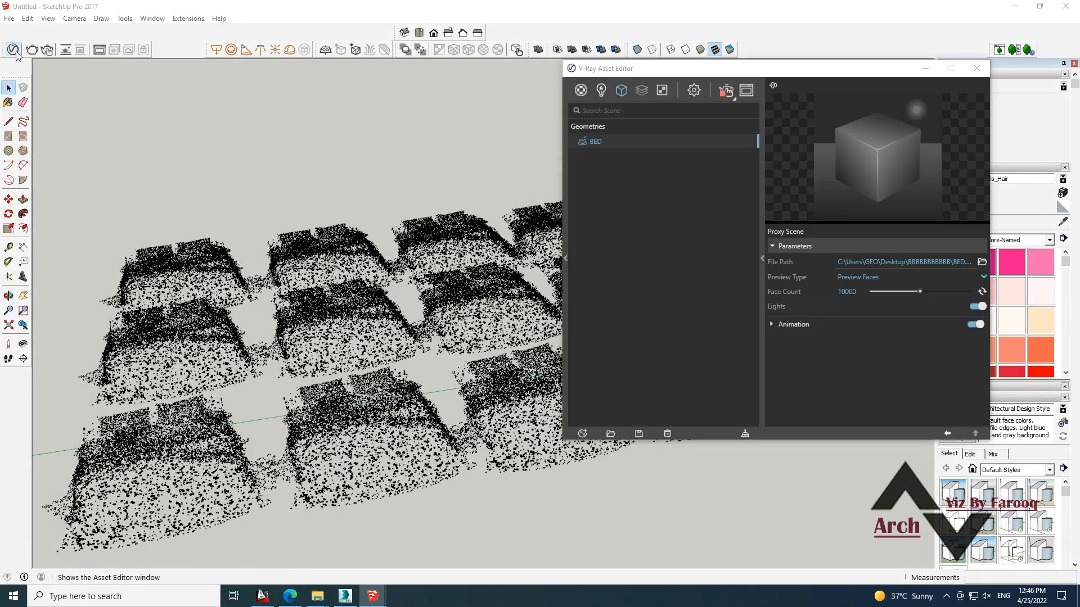
click(977, 68)
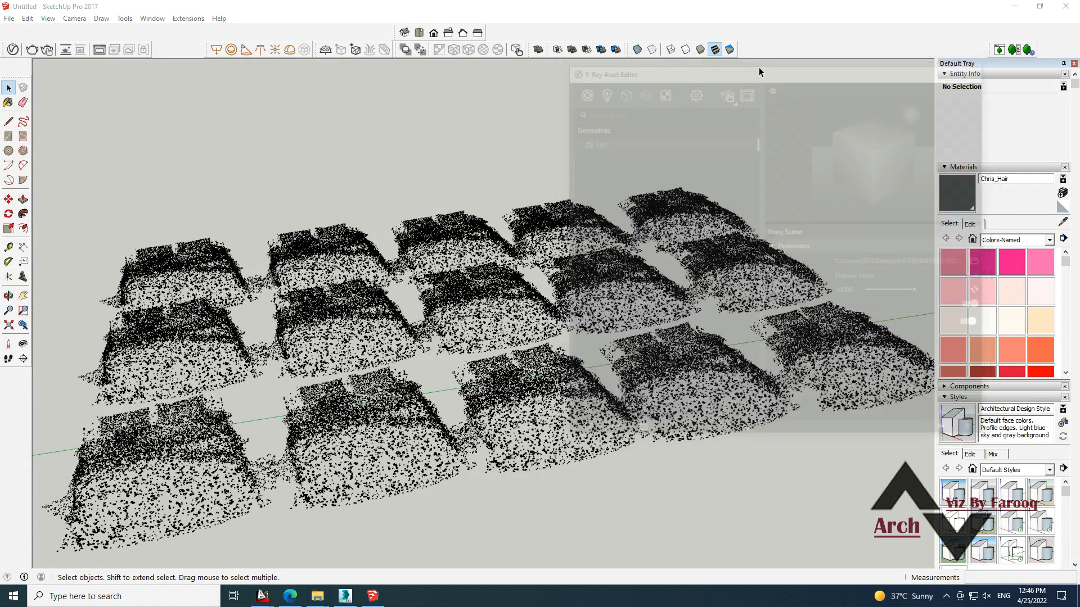
click(48, 50)
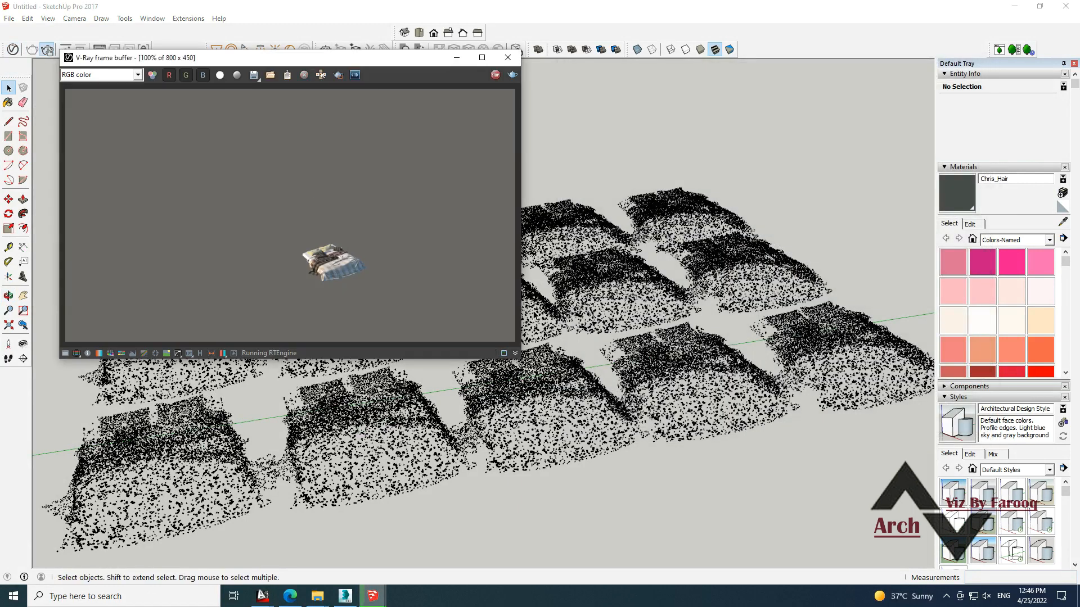
mouse_move(613, 450)
middle_down()
mouse_move(634, 474)
mouse_move(415, 518)
mouse_move(478, 474)
mouse_move(726, 429)
mouse_move(803, 540)
mouse_move(619, 424)
mouse_move(613, 563)
mouse_move(653, 478)
mouse_move(825, 258)
mouse_move(766, 429)
mouse_move(691, 404)
mouse_move(720, 371)
mouse_move(680, 303)
middle_up()
scroll(686, 310, up, 3)
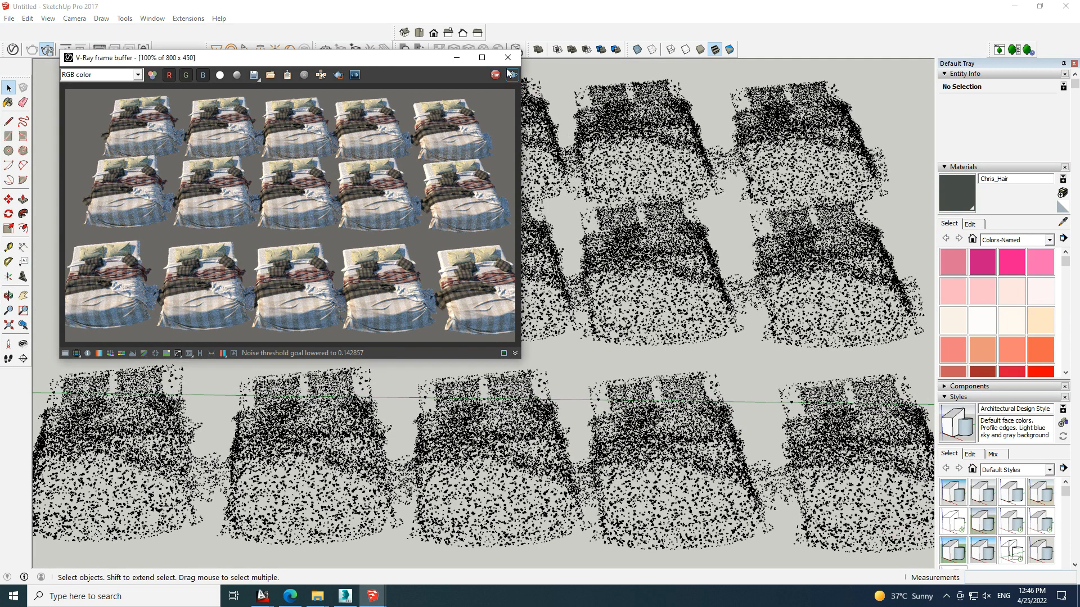
Close the frame buffer and inspect the rows of bed proxies from a low, close viewpoint.
click(508, 58)
middle_drag(569, 142, 487, 292)
scroll(478, 315, down, 3)
middle_drag(480, 388, 586, 144)
scroll(584, 291, up, 4)
middle_drag(583, 290, 495, 210)
scroll(585, 315, up, 4)
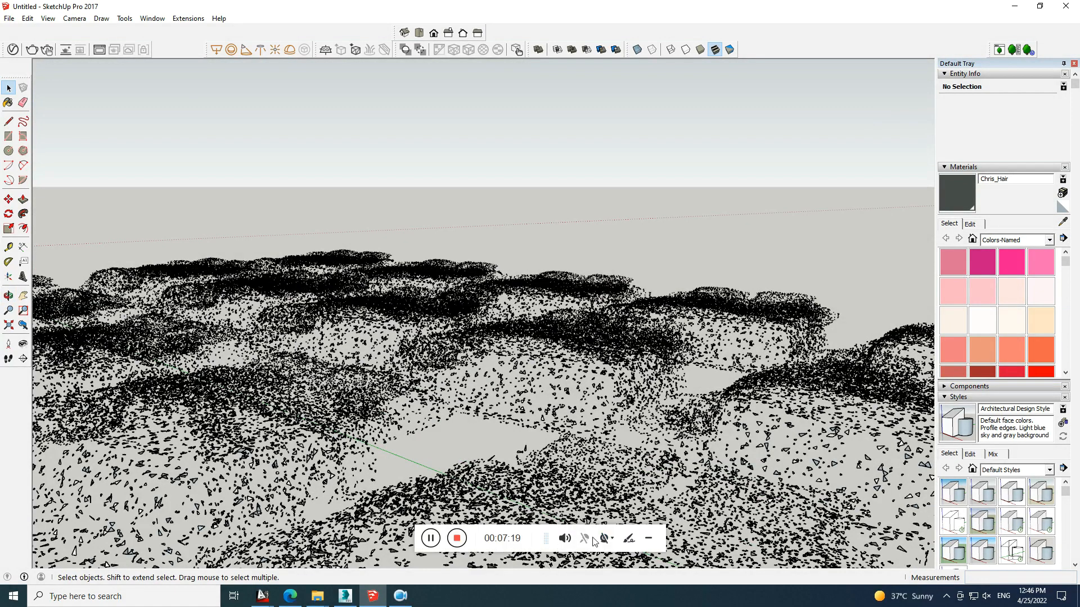
click(431, 539)
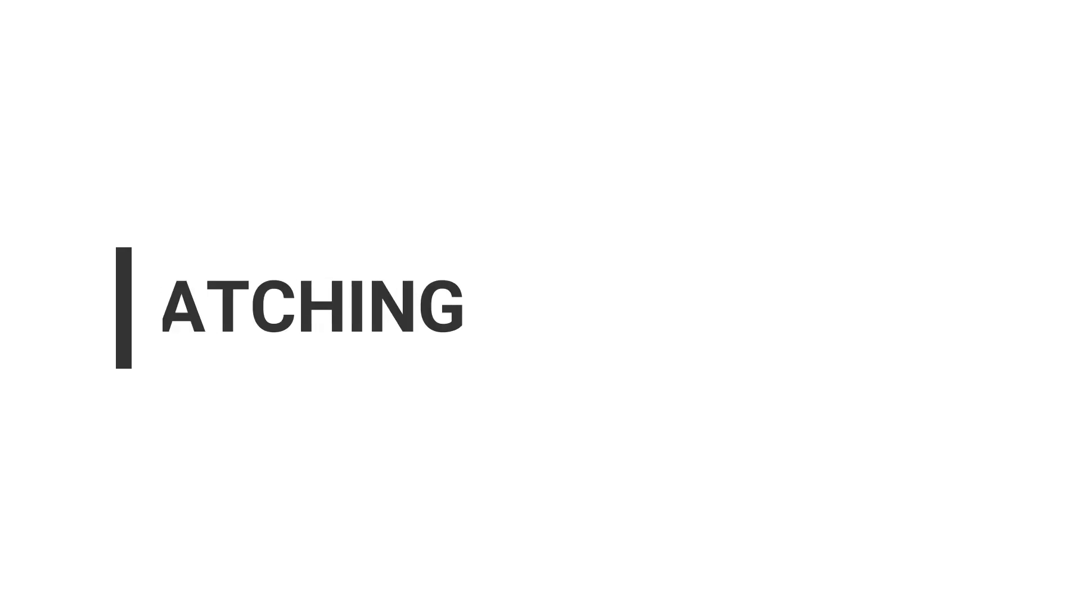